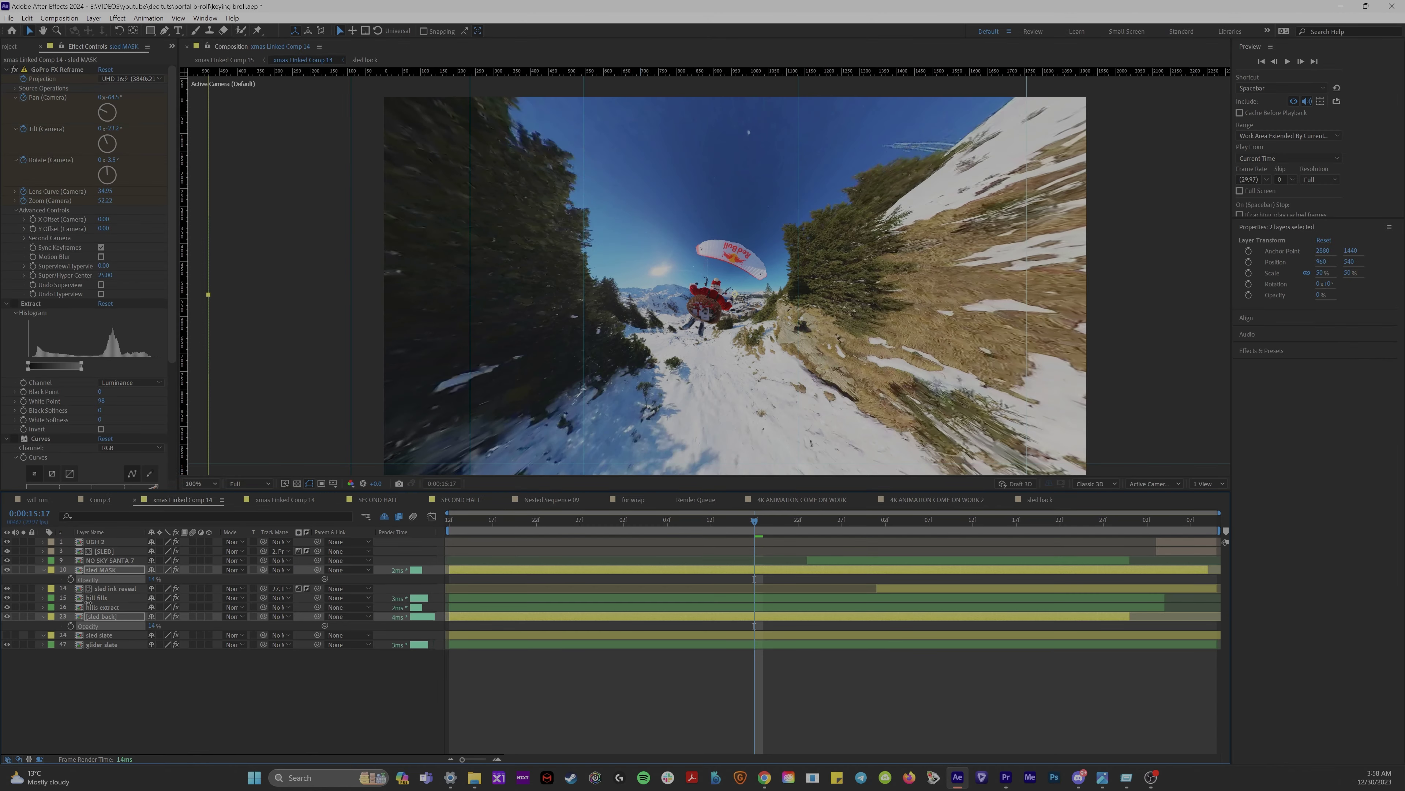
# Paint a subtracting Roto Brush stroke on the snow below the skis in the glider slate layer and scrub through the matte
pyautogui.moveTo(88, 603); pyautogui.dragTo(358, 600)
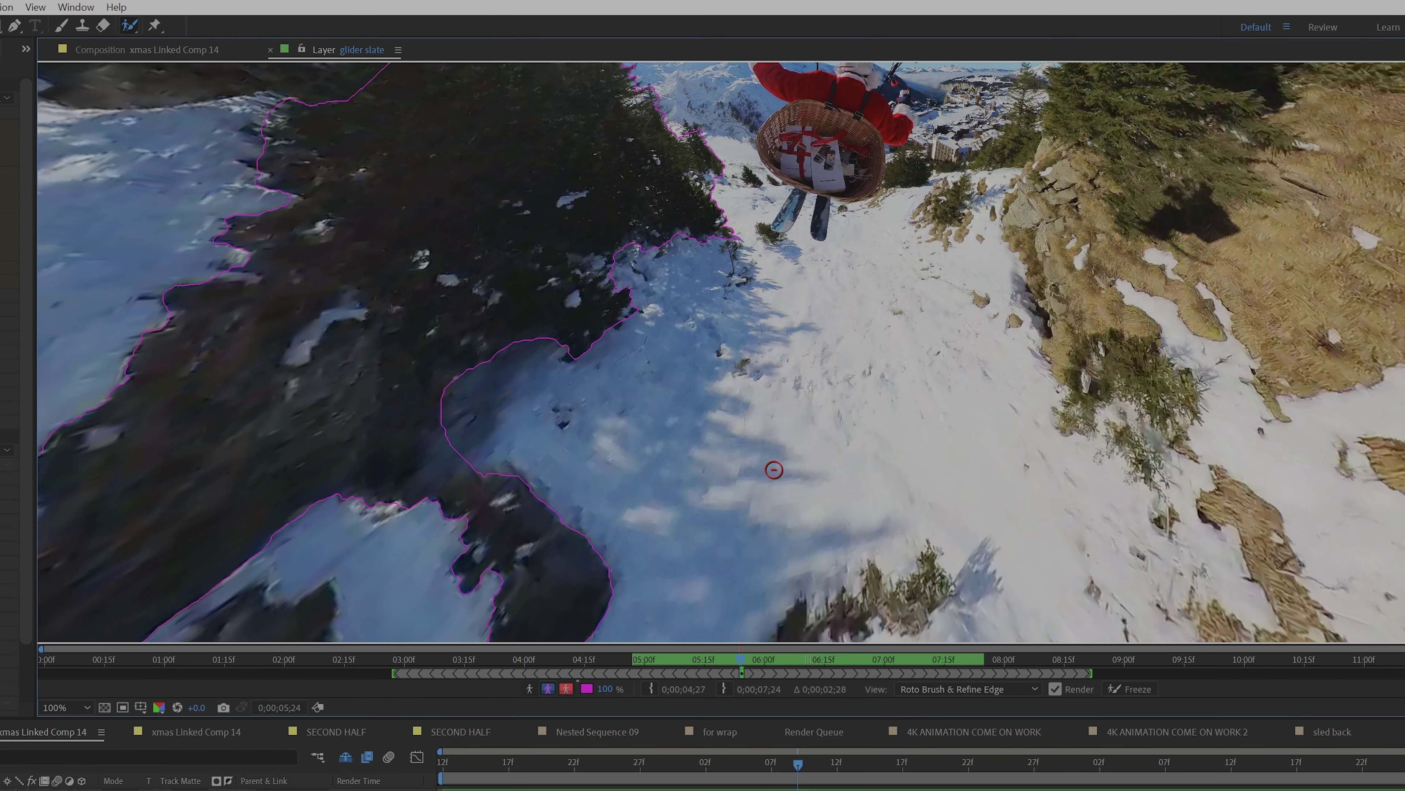
pyautogui.moveTo(822, 249); pyautogui.dragTo(869, 355)
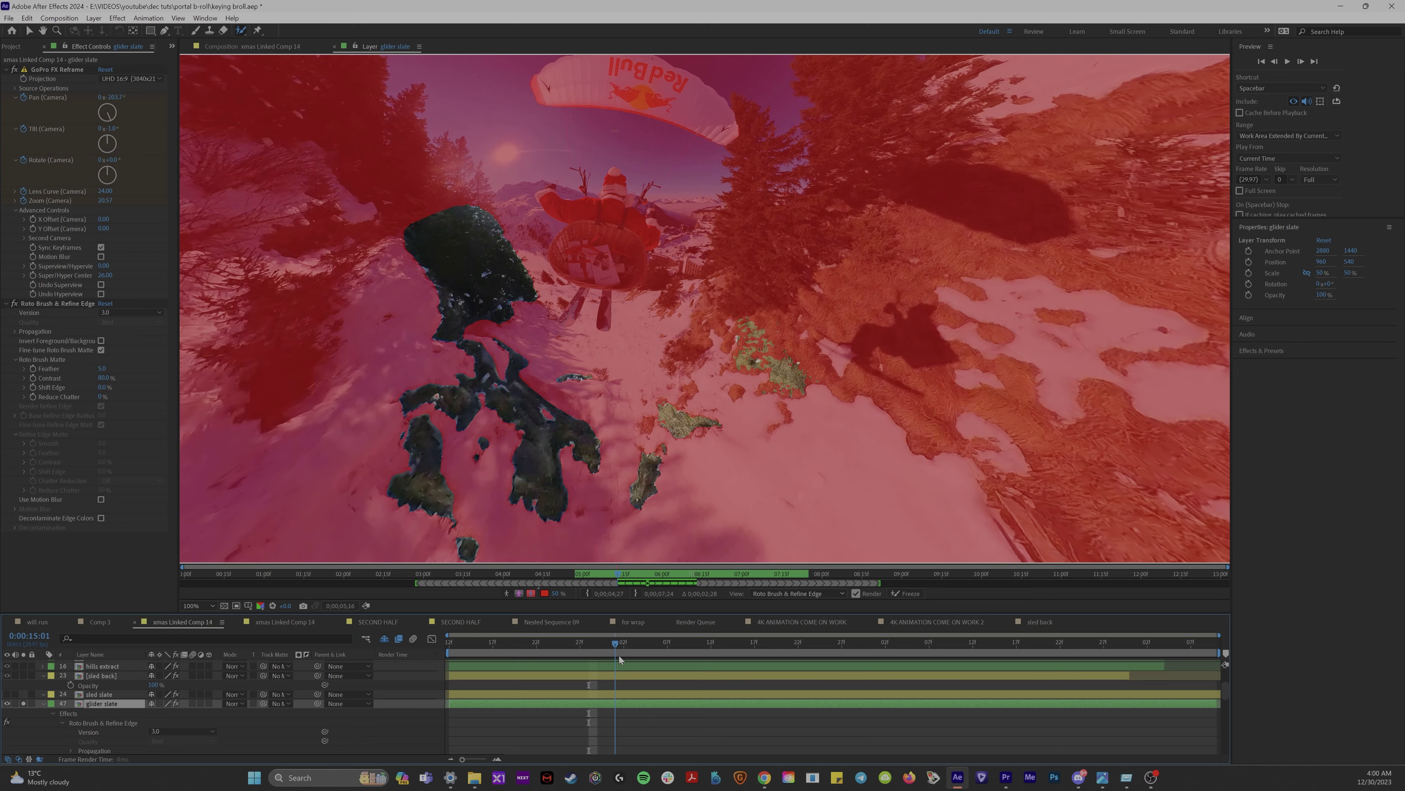
pyautogui.moveTo(619, 656); pyautogui.dragTo(689, 668)
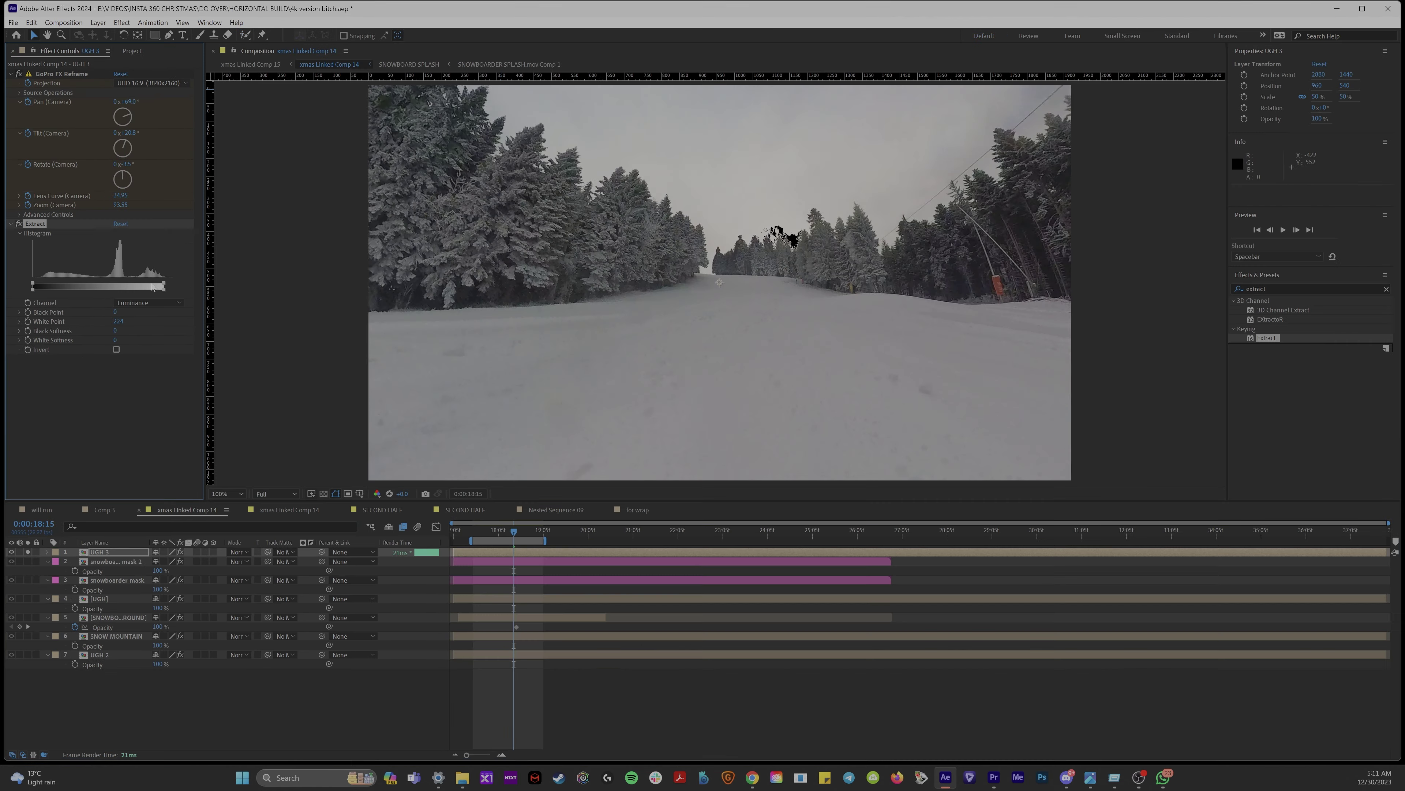
# Lower the Extract white point on the UGH 3 layer to key out the bright sky and snow
pyautogui.moveTo(158, 287); pyautogui.dragTo(93, 292)
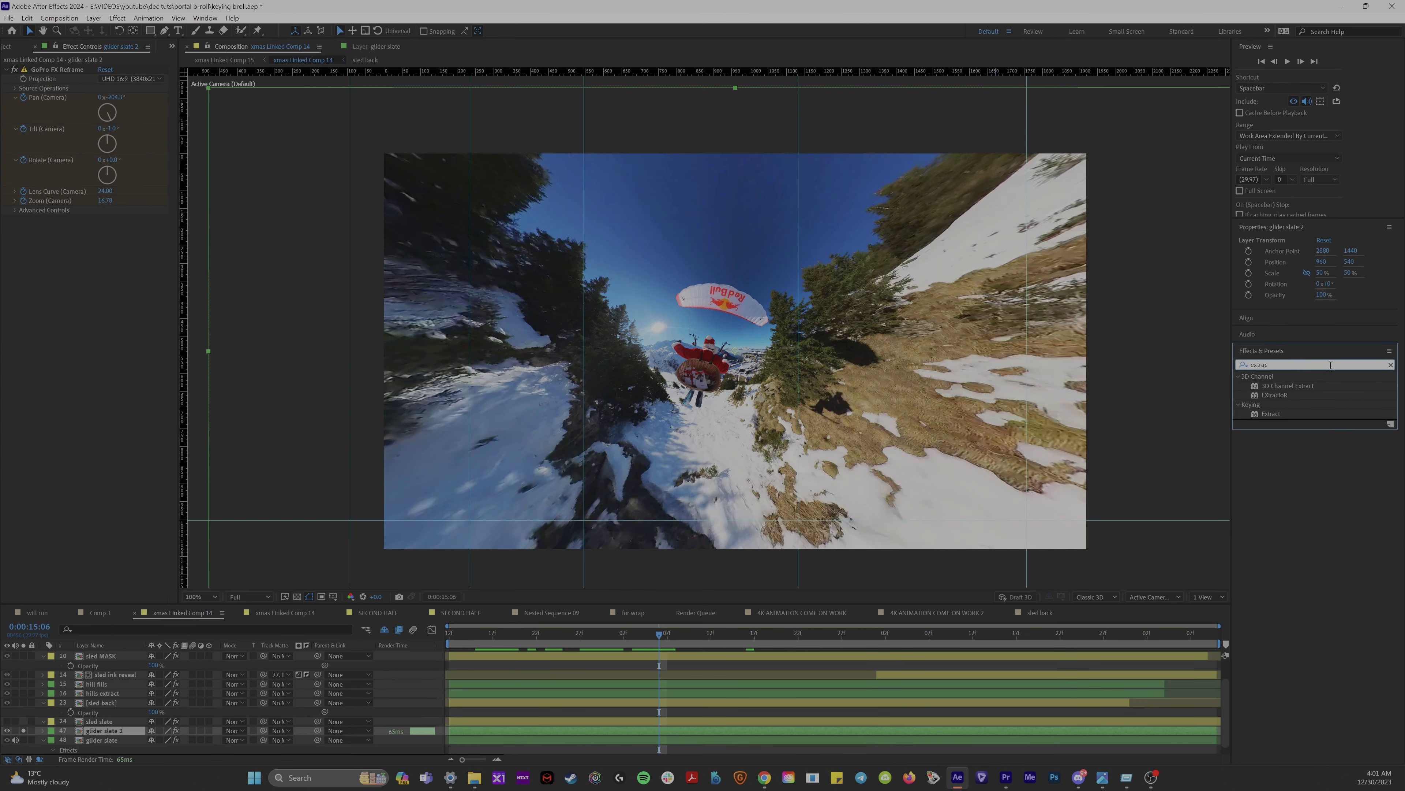
# Apply the Extract effect to the glider slate 2 layer and lower its white point to about 63 to remove the bright snow
pyautogui.click(1281, 416)
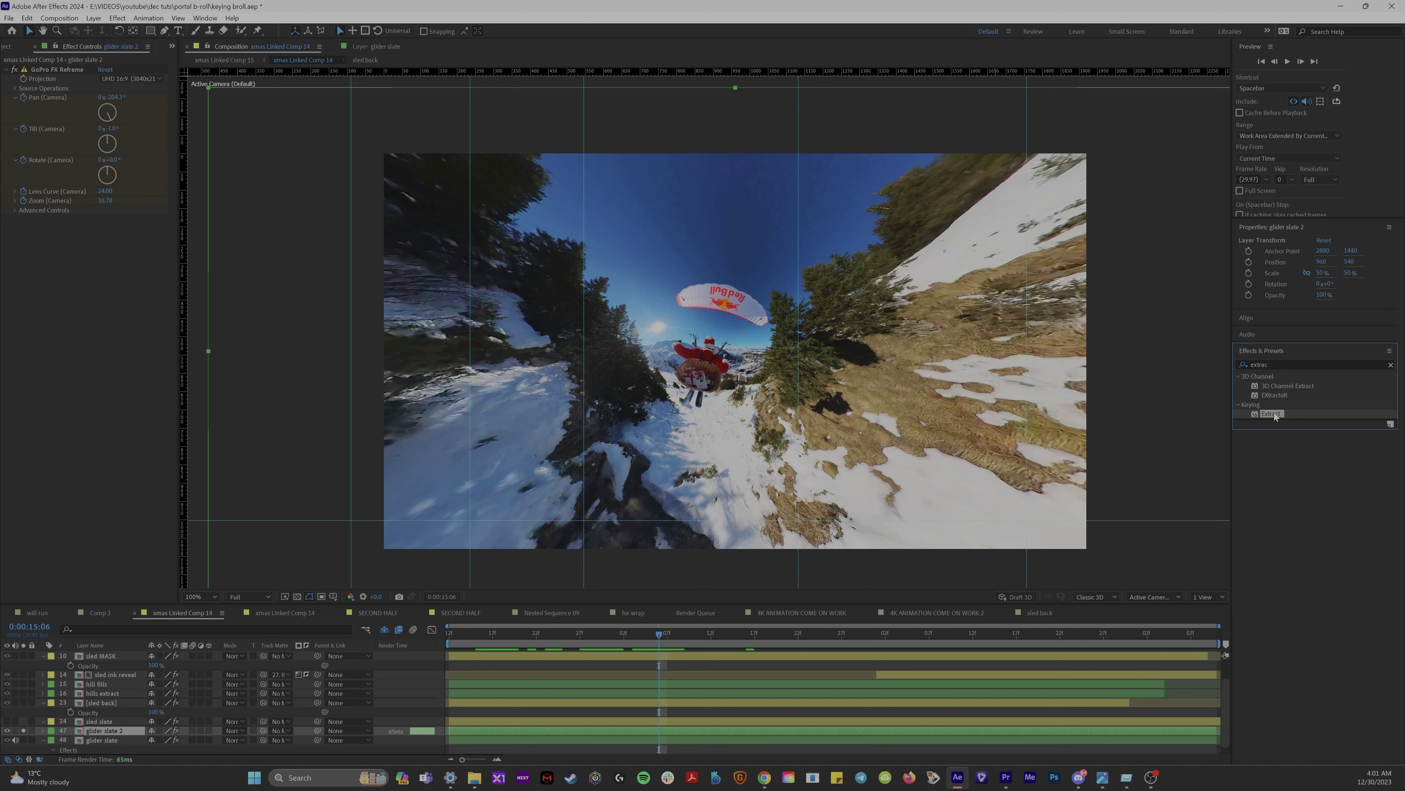
pyautogui.moveTo(46, 276); pyautogui.dragTo(44, 275)
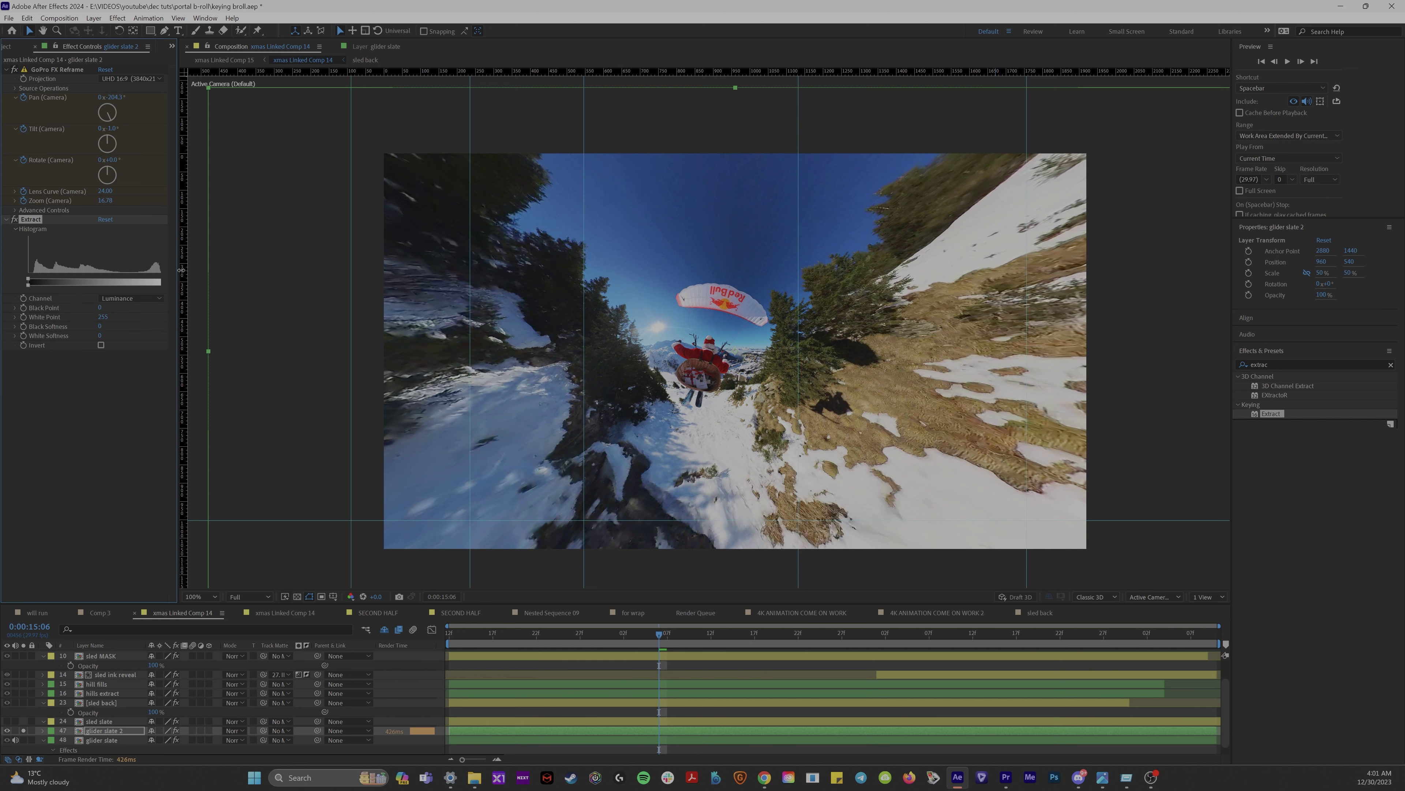
pyautogui.moveTo(179, 275); pyautogui.dragTo(211, 278)
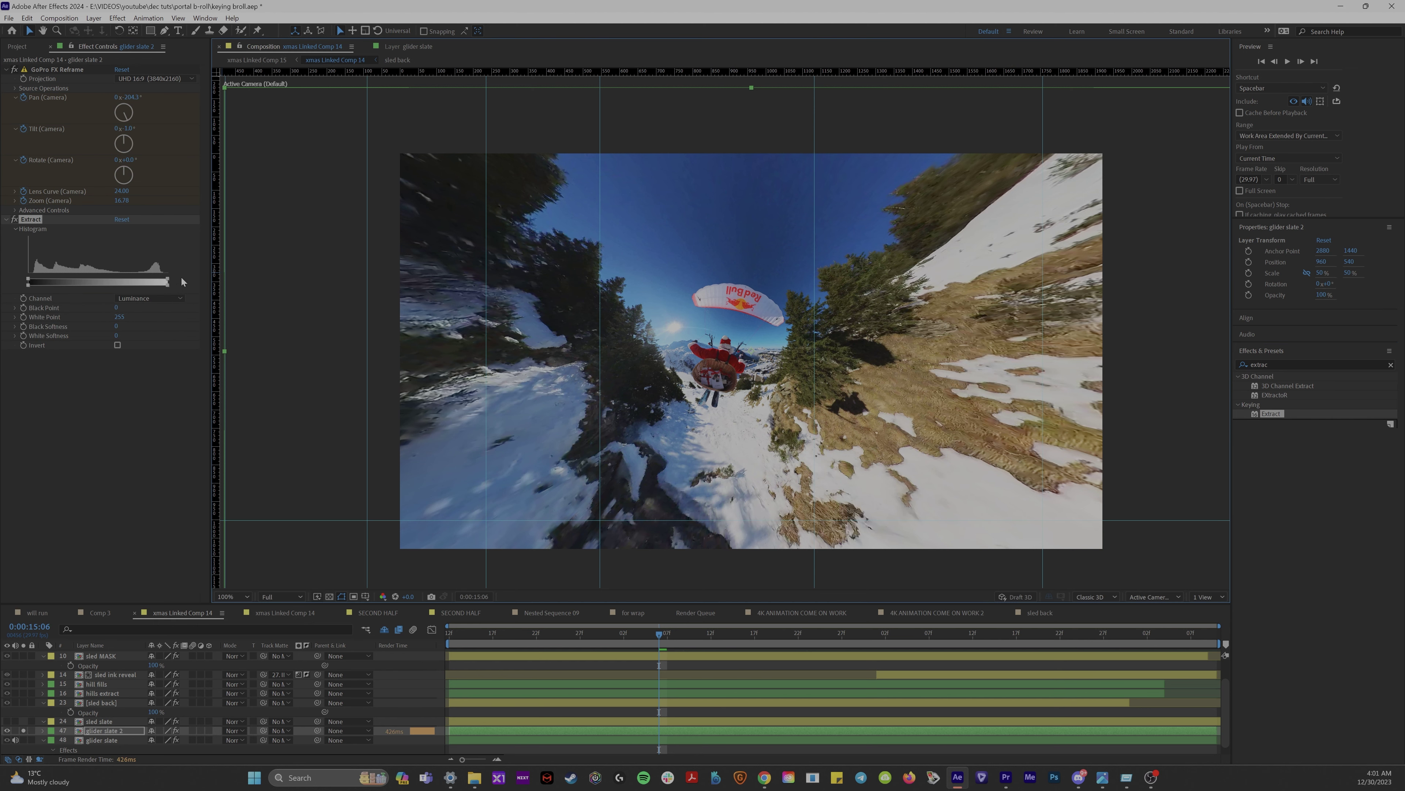
pyautogui.moveTo(168, 281); pyautogui.dragTo(86, 293)
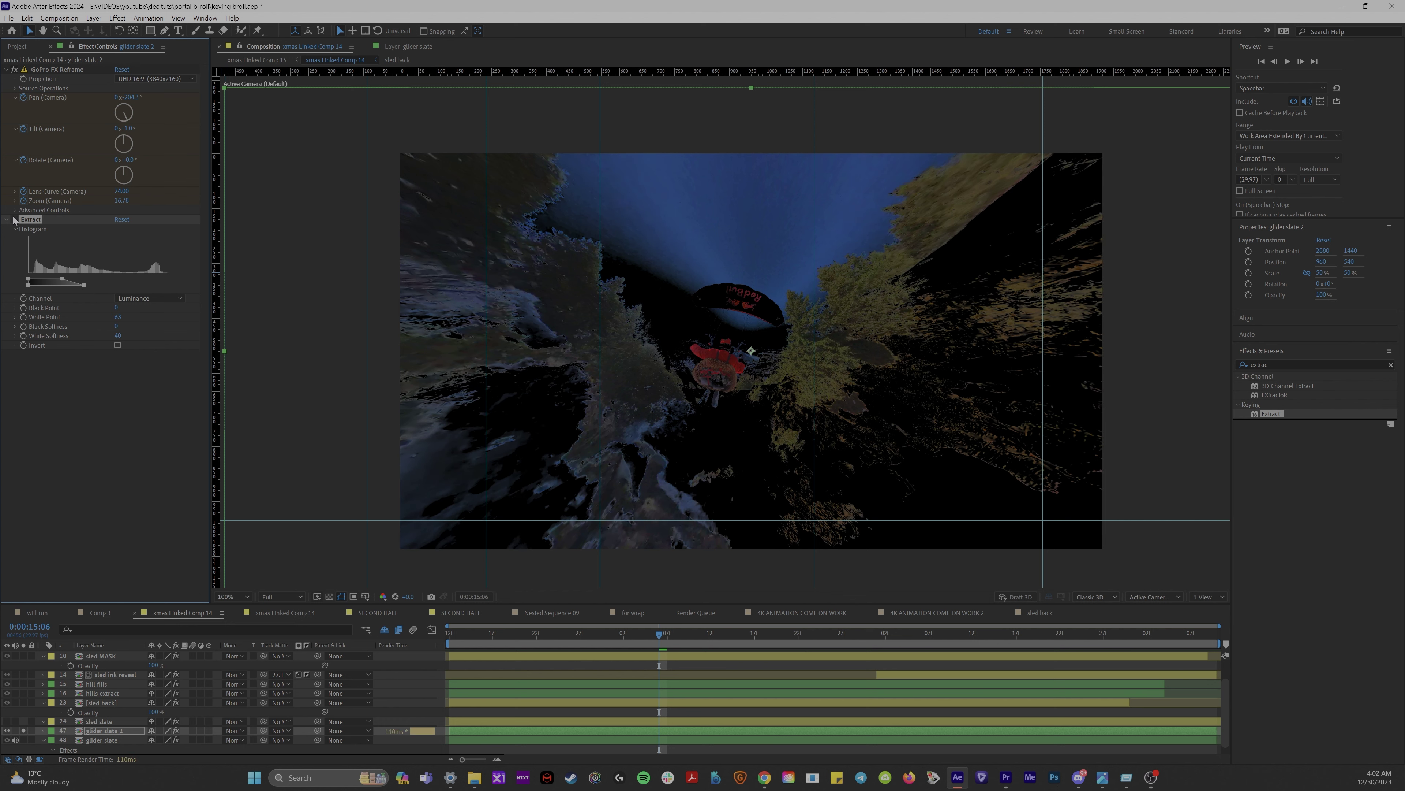
# Toggle the Extract effect off and on to compare glider slate 2 with and without the key
pyautogui.click(15, 219)
pyautogui.click(14, 219)
pyautogui.click(14, 219)
pyautogui.click(14, 219)
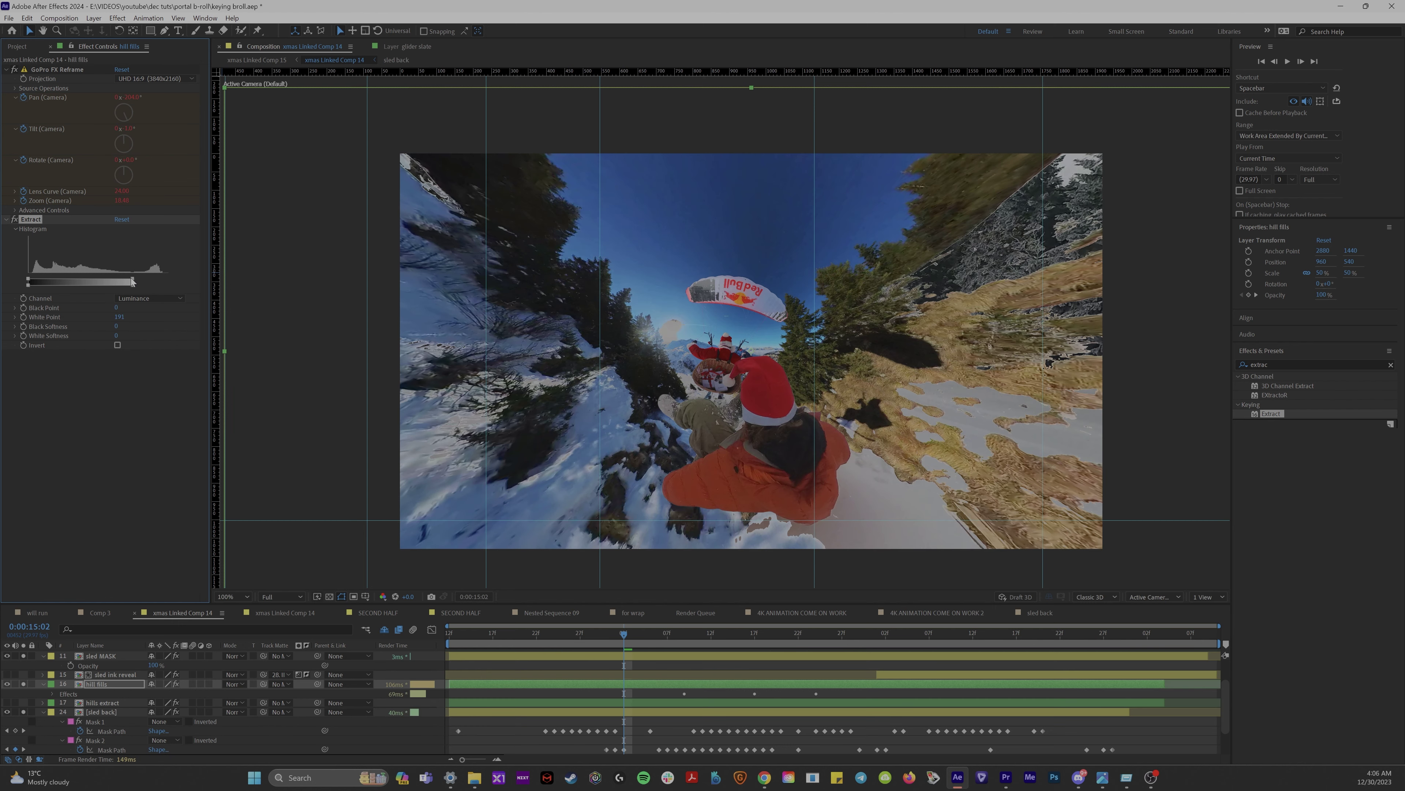
# Lower the Extract white point on the hill fills layer to drop the snow, and adjust the white softness
pyautogui.moveTo(122, 282); pyautogui.dragTo(67, 280)
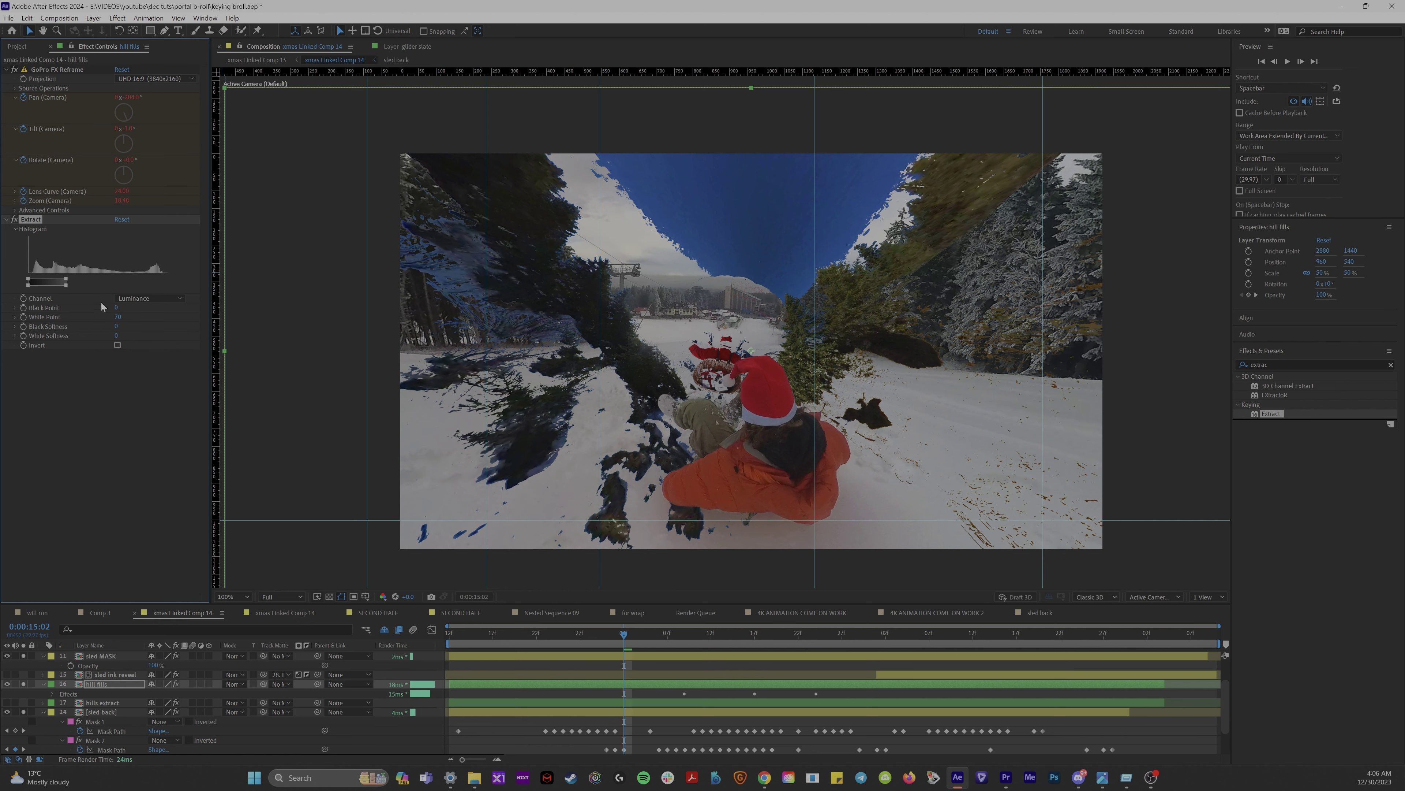
pyautogui.moveTo(65, 286); pyautogui.dragTo(76, 280)
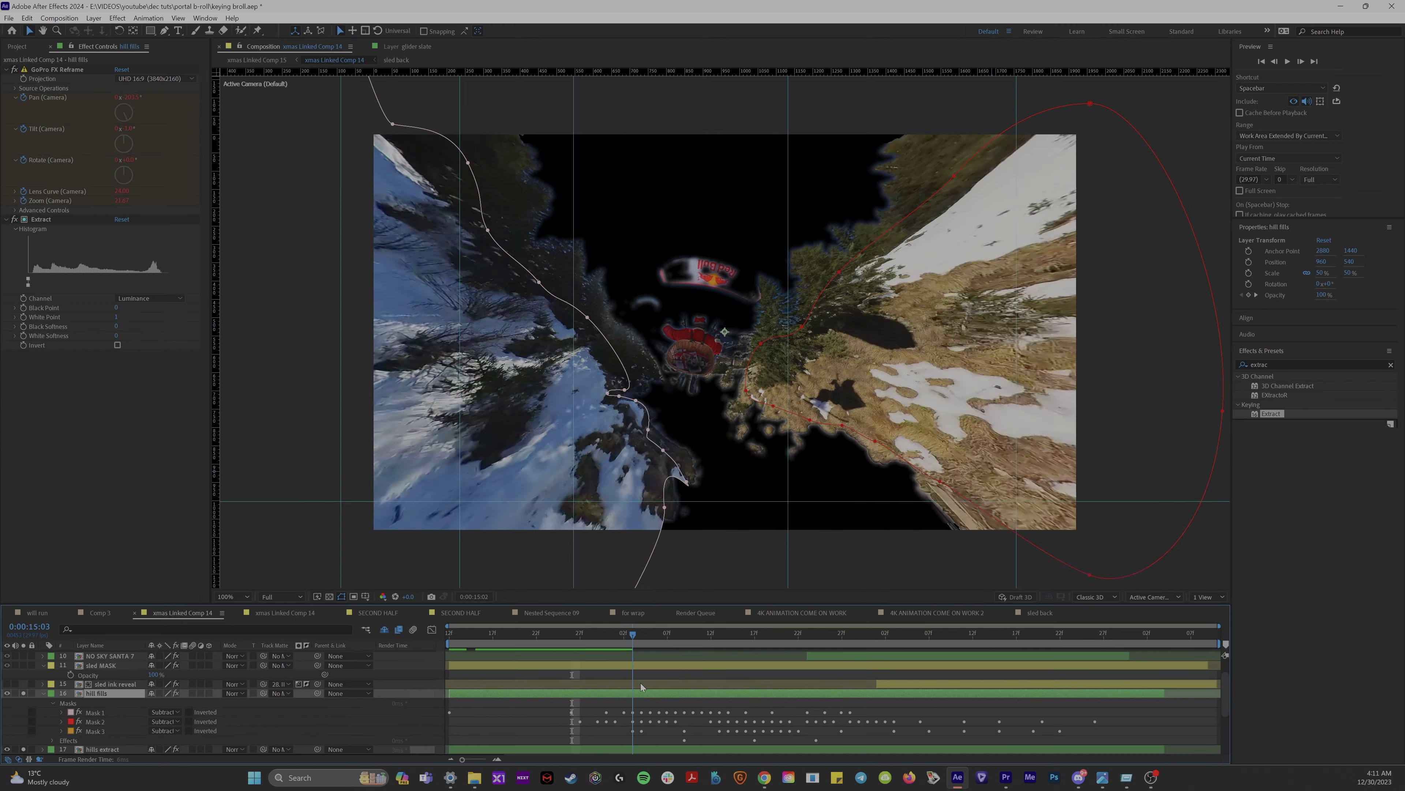
# Play back the masked hill fills layer and change which hill layers are soloed
pyautogui.press('space')
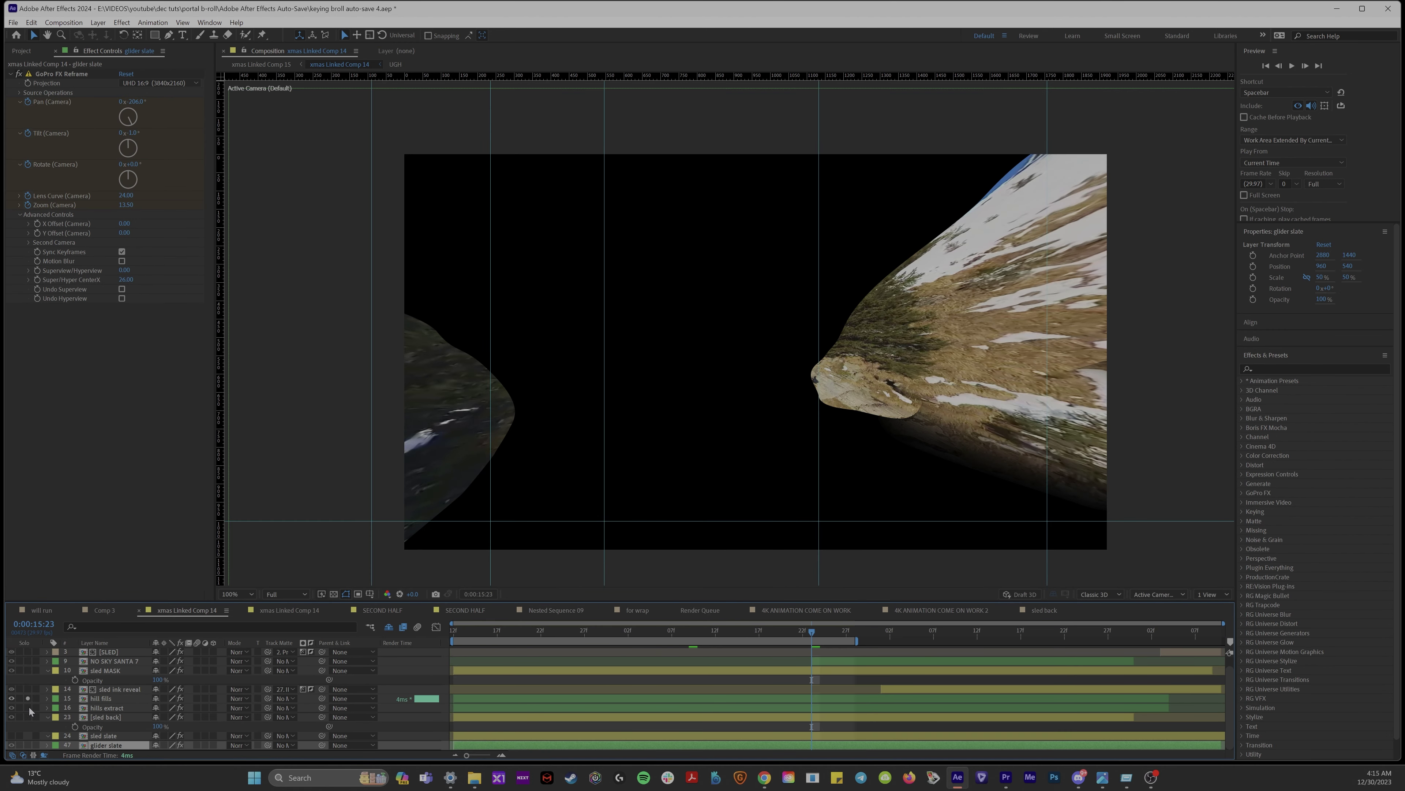
pyautogui.click(28, 708)
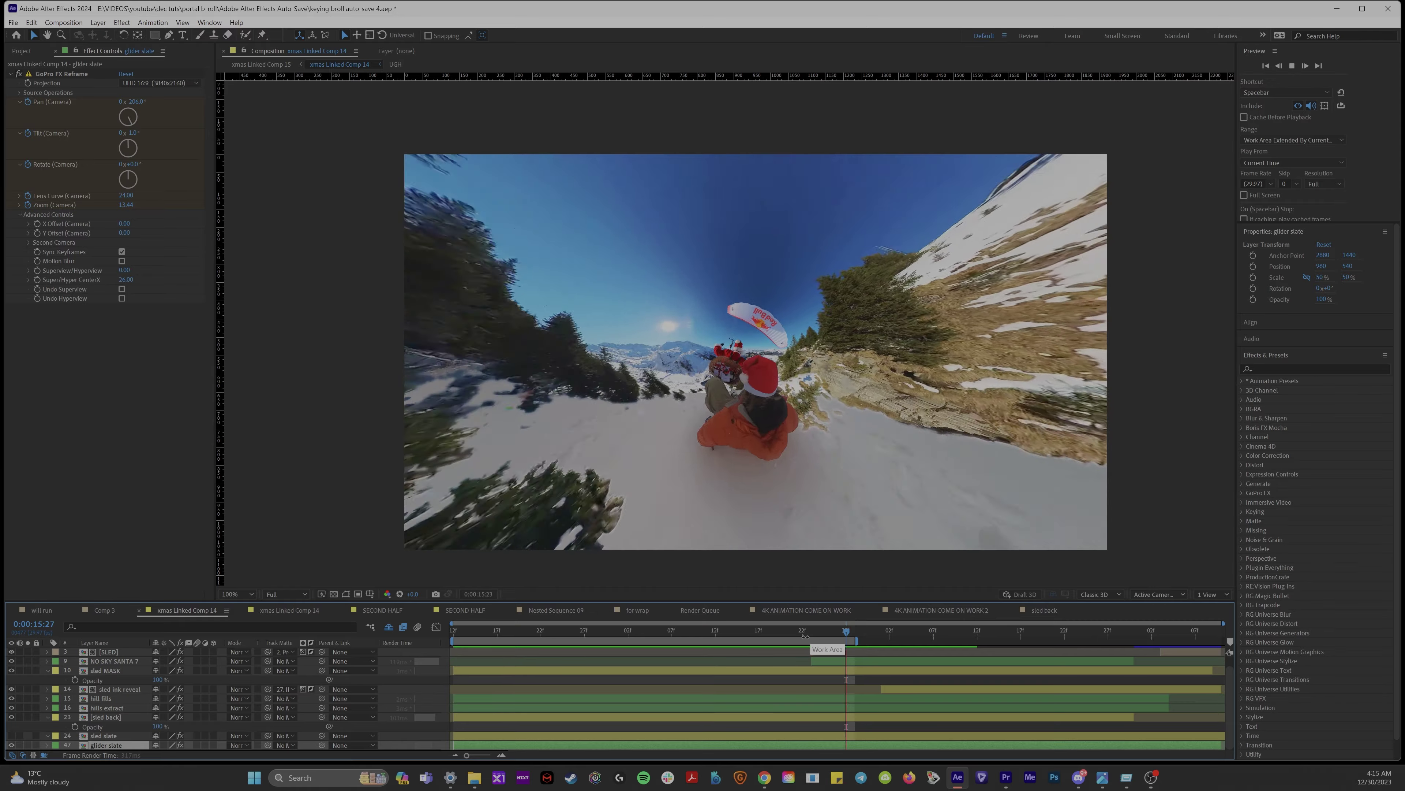
# Apply a Color Key effect to the glider slate layer, sample the deep blue sky and set Color Tolerance to 44
pyautogui.write('color key')
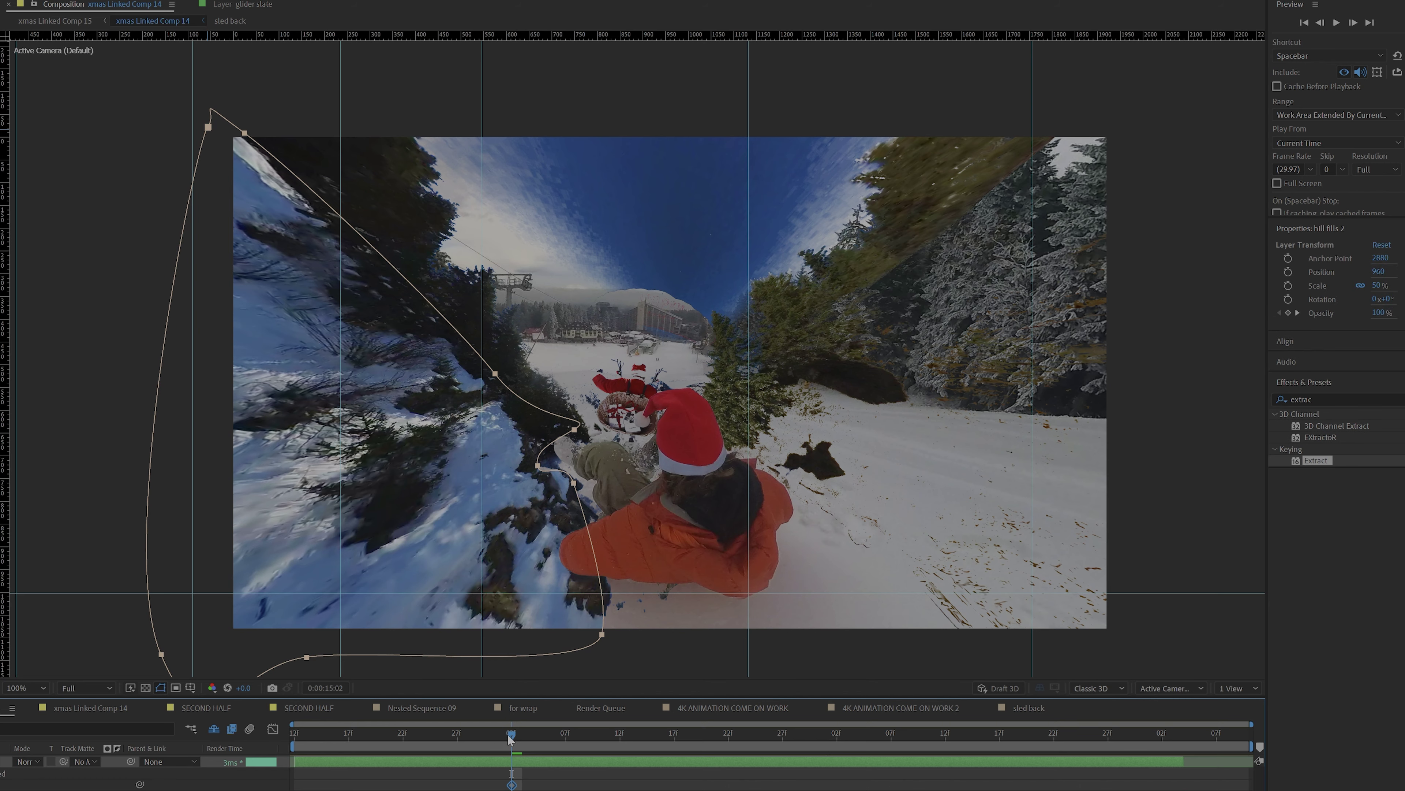
pyautogui.moveTo(510, 738); pyautogui.dragTo(485, 735)
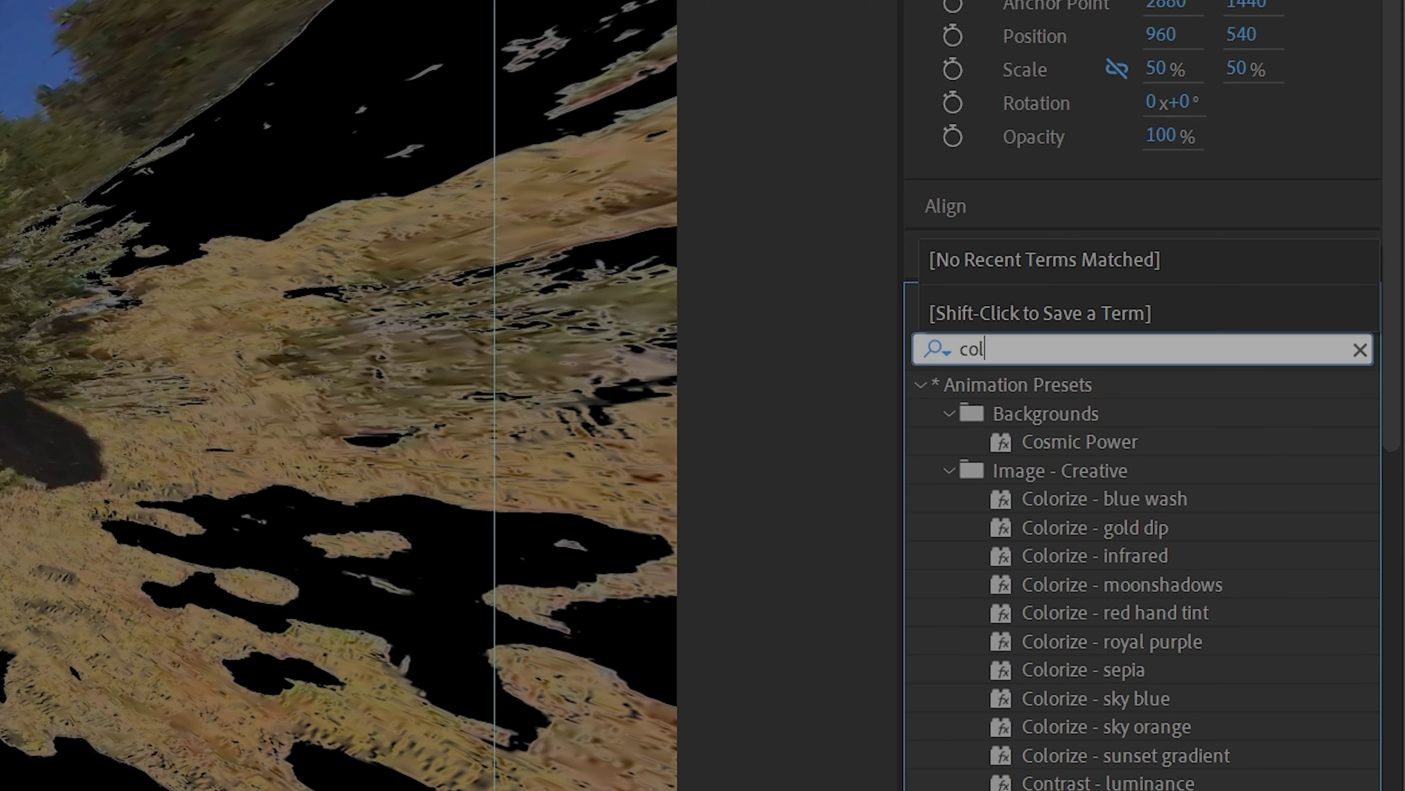
pyautogui.write('or key')
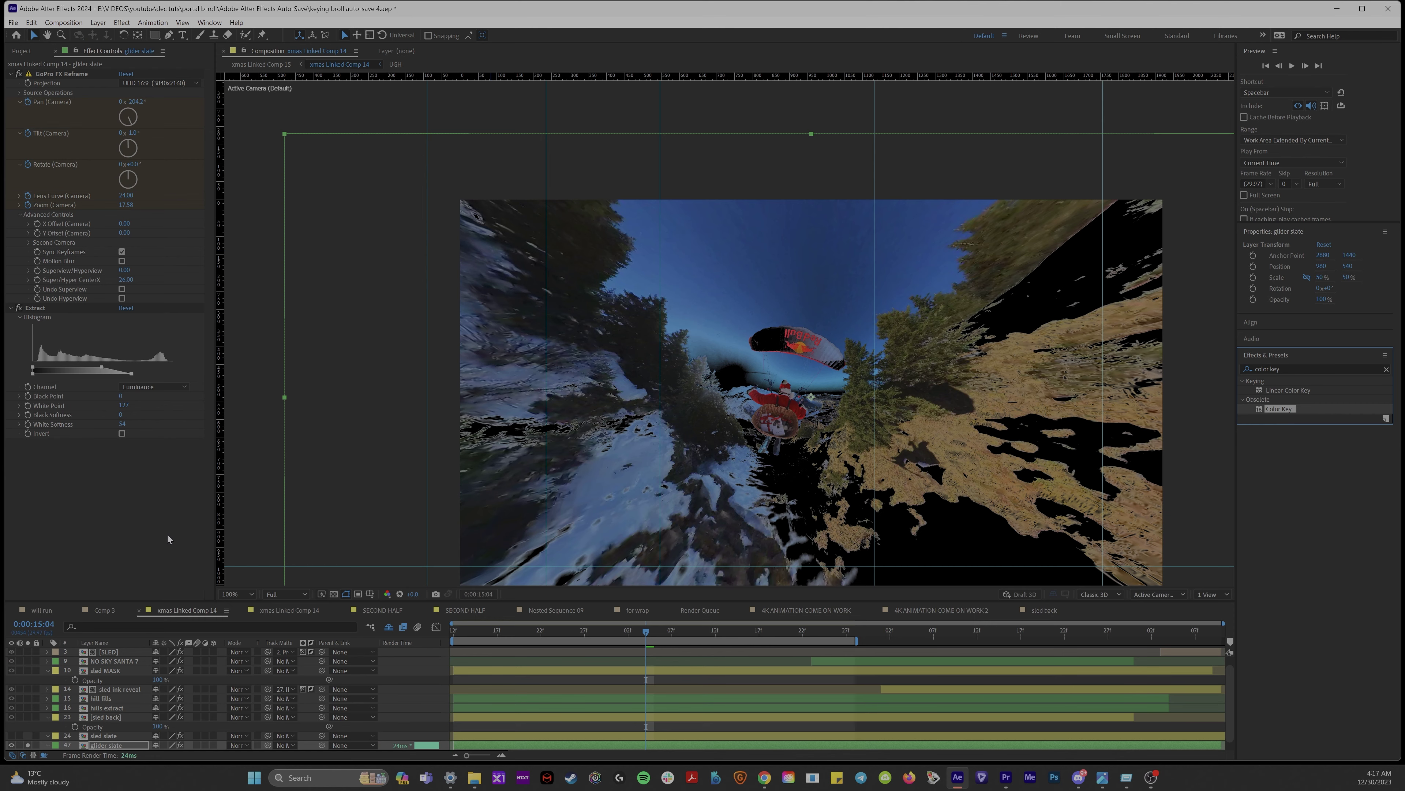
pyautogui.moveTo(1279, 408); pyautogui.dragTo(168, 533)
pyautogui.click(139, 453)
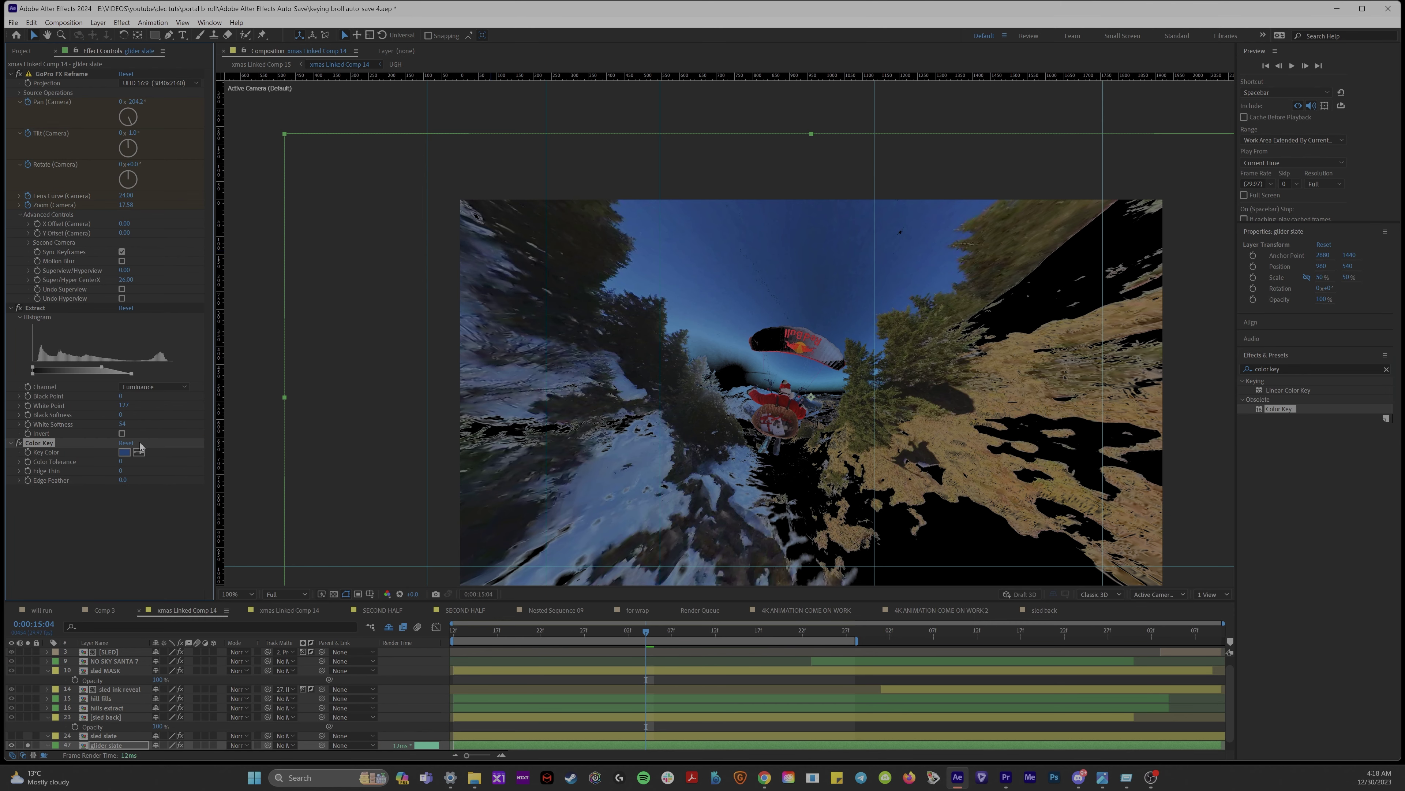
pyautogui.moveTo(123, 462); pyautogui.dragTo(150, 465)
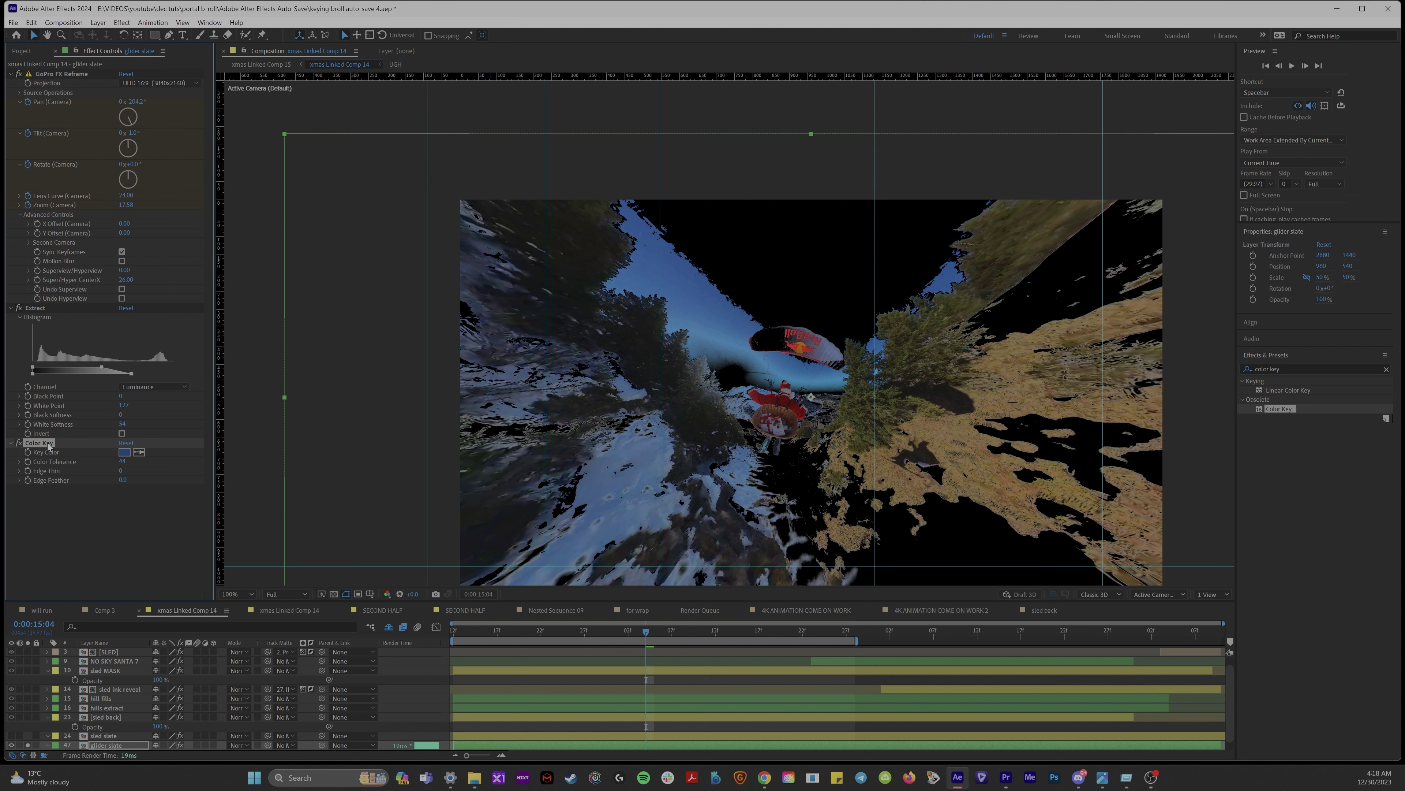
# Duplicate the Color Key effect twice on glider slate, sampling lighter blues near the trees and glider, and adjust each copy's tolerance
pyautogui.hotkey('ctrl', 'd')
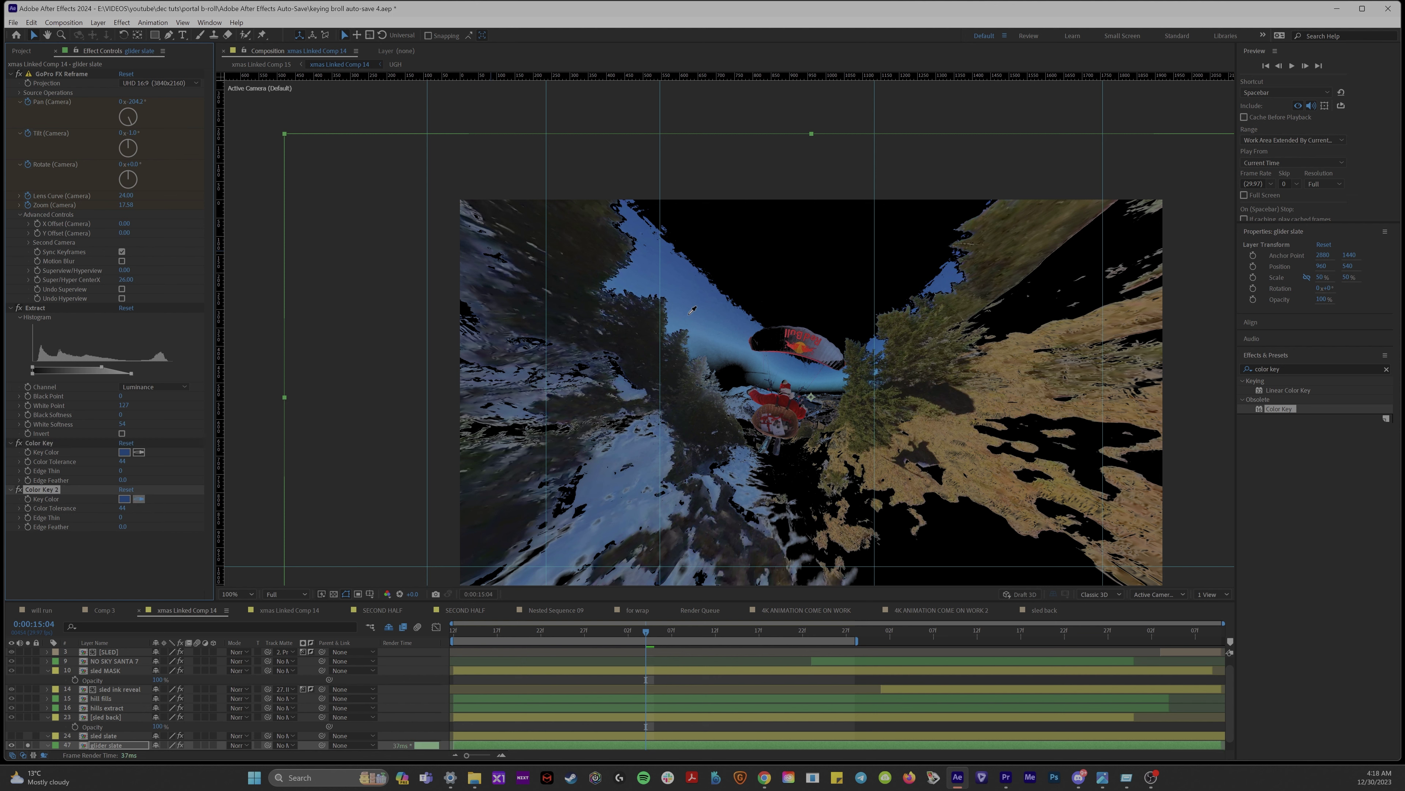
pyautogui.click(713, 299)
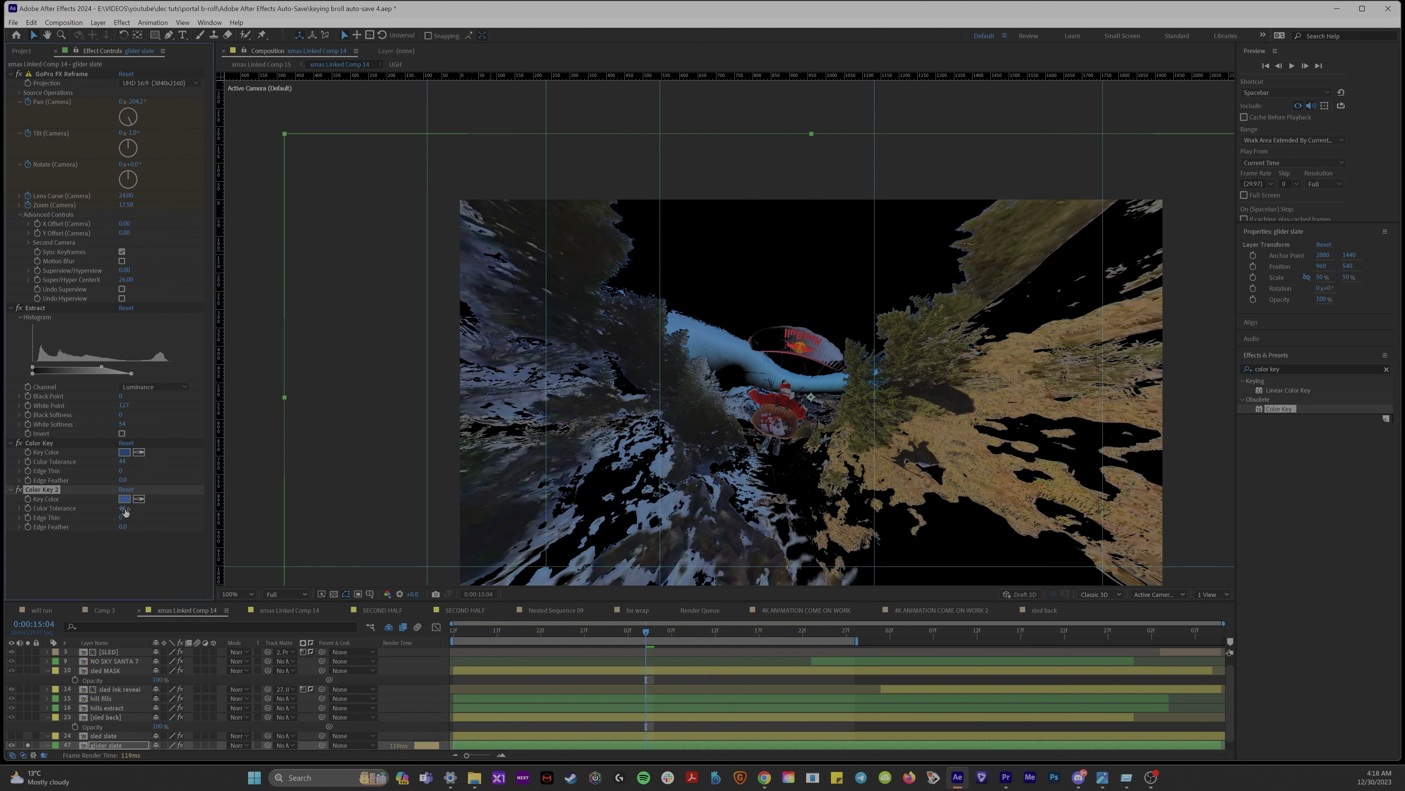
pyautogui.moveTo(124, 508); pyautogui.dragTo(139, 512)
pyautogui.hotkey('ctrl', 'd')
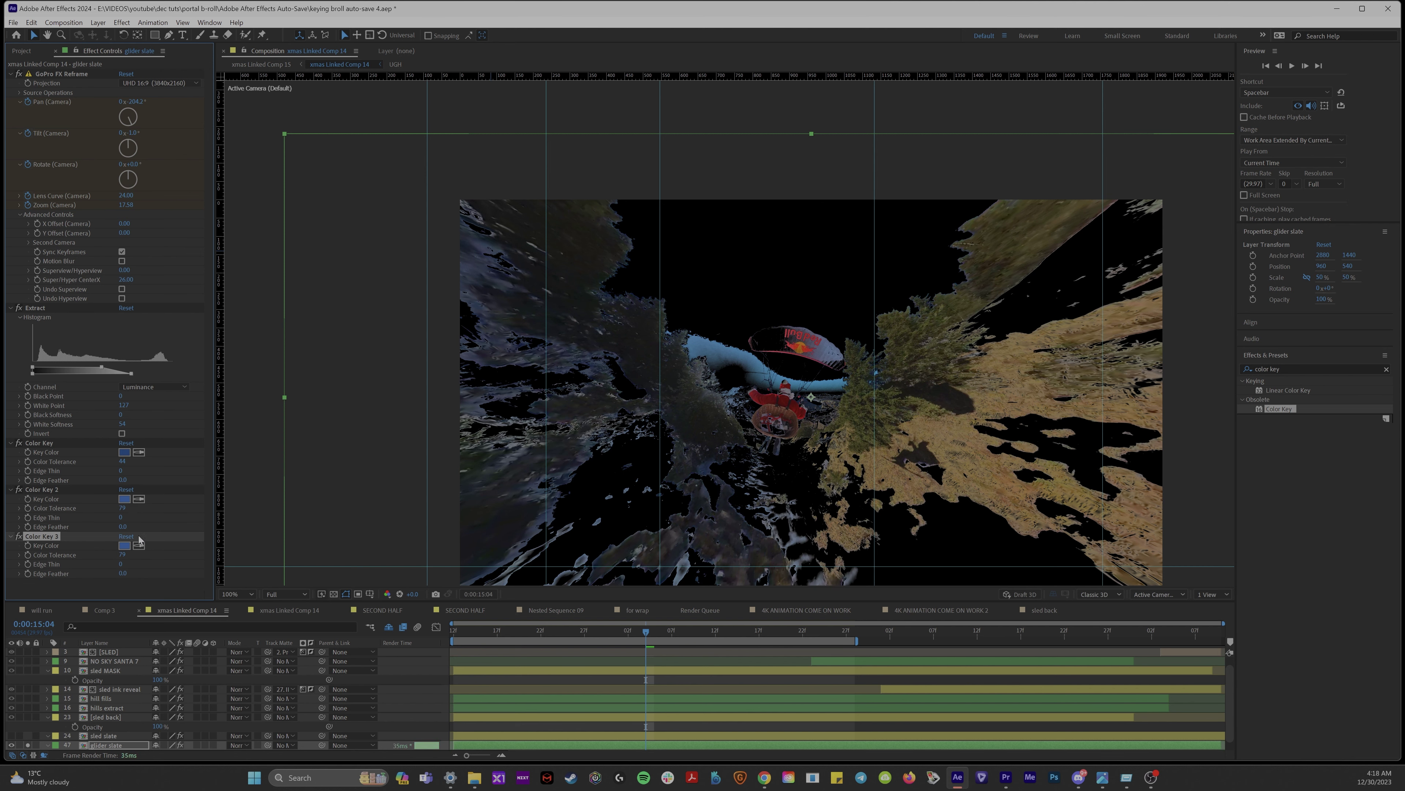
pyautogui.click(718, 351)
pyautogui.moveTo(132, 554); pyautogui.dragTo(137, 554)
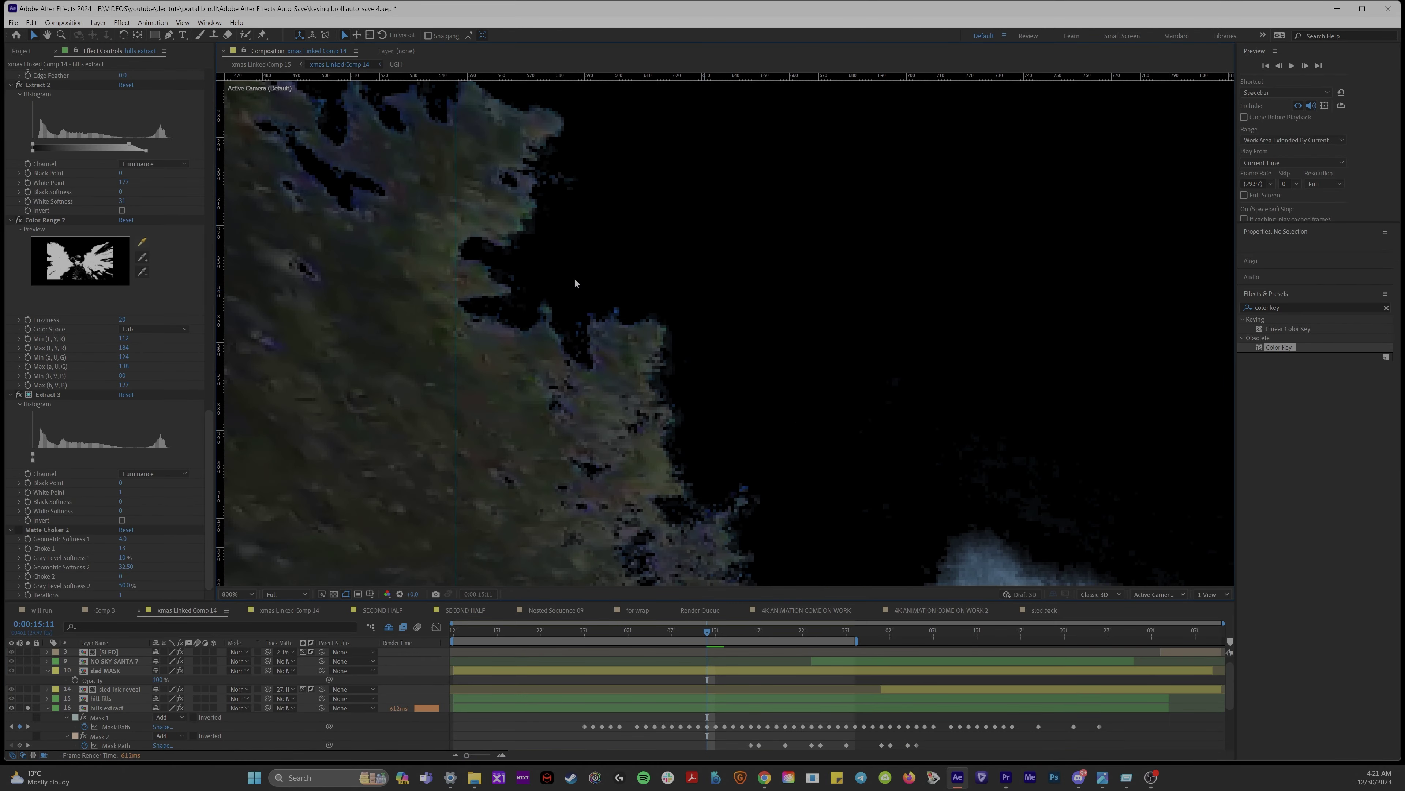
# Apply the Matte Choker effect to the hills extract layer
pyautogui.moveTo(620, 365); pyautogui.dragTo(465, 10)
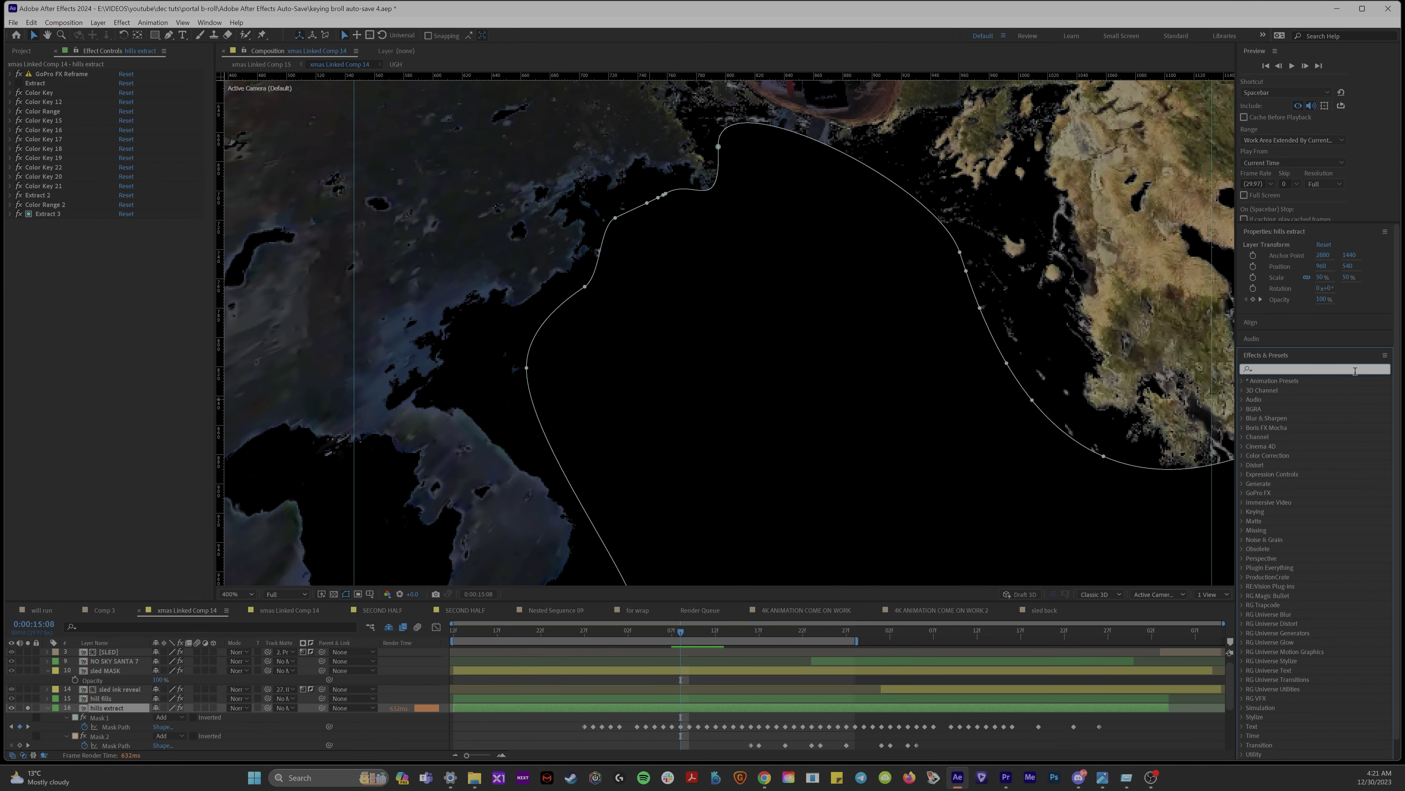
pyautogui.write('matt')
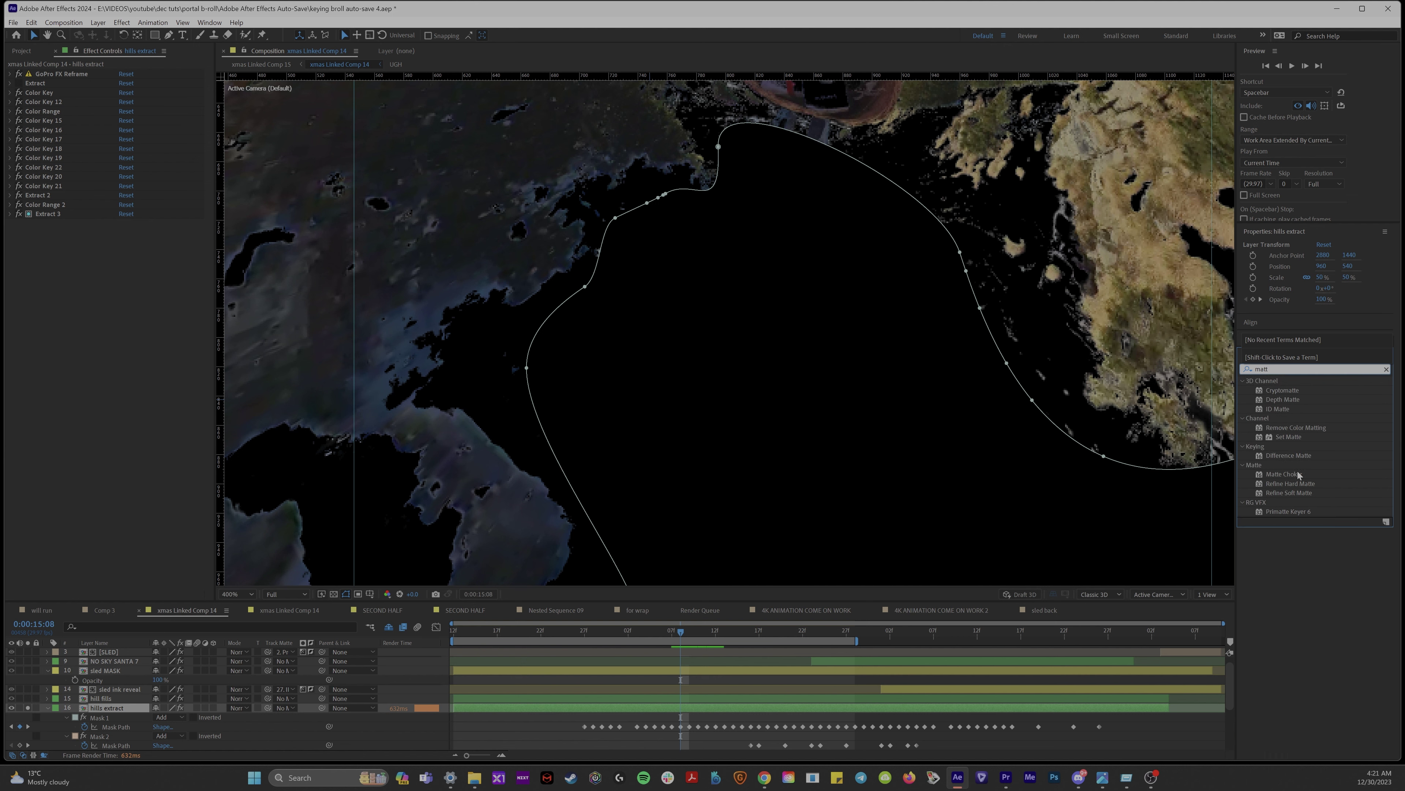
pyautogui.click(1298, 475)
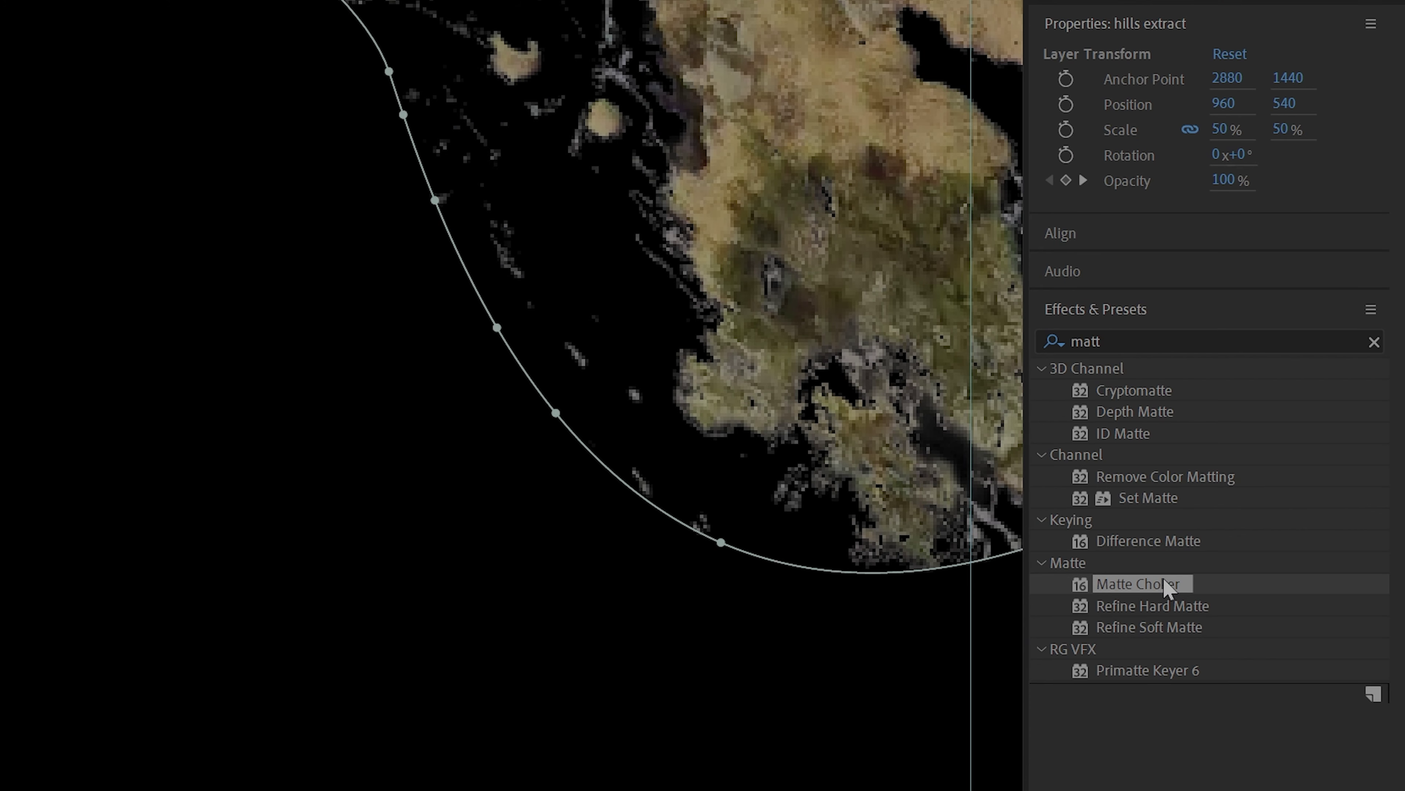
pyautogui.doubleClick(1168, 585)
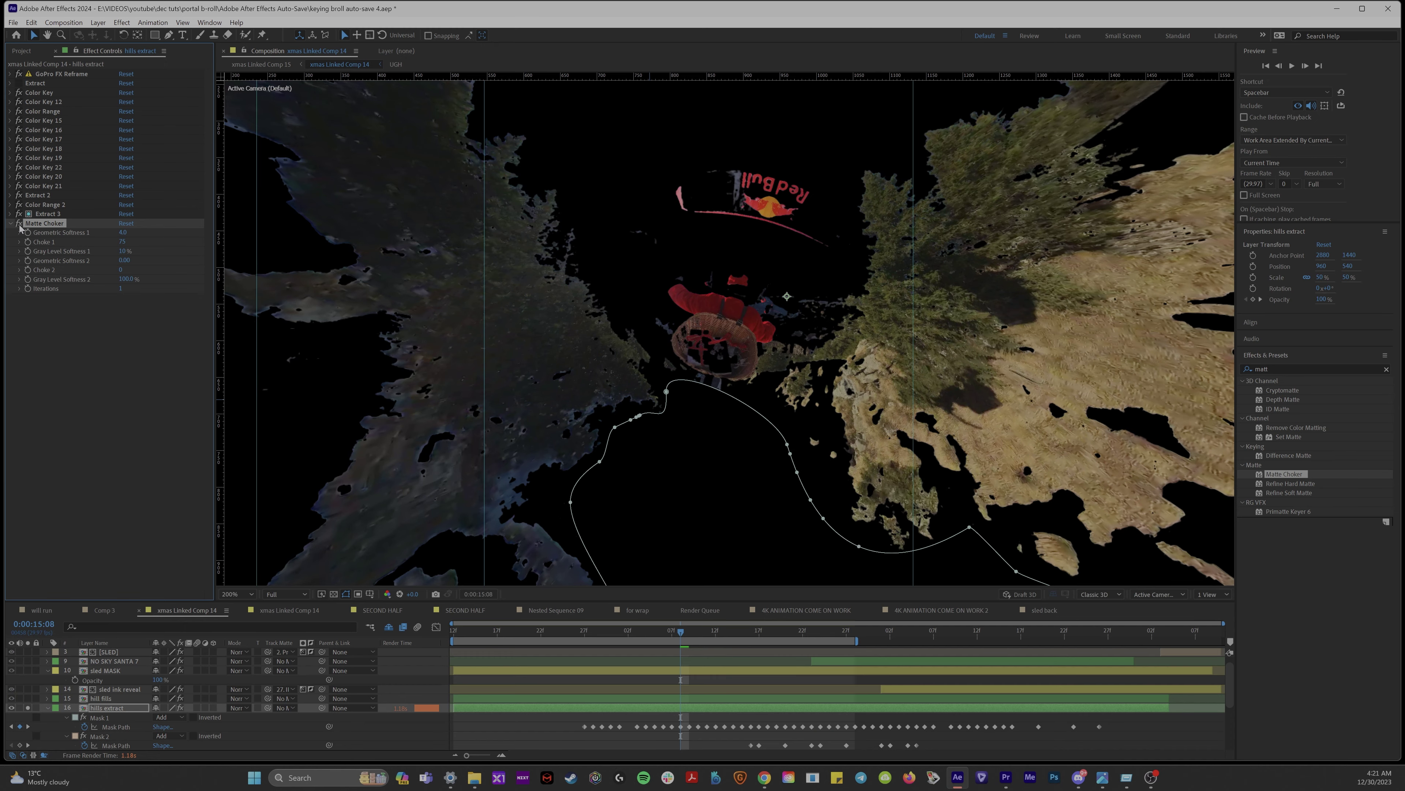
# Toggle the Matte Choker off and on to compare the keyed tree and hill edges of the hills extract layer
pyautogui.click(18, 223)
pyautogui.scroll(2, 498, 207)
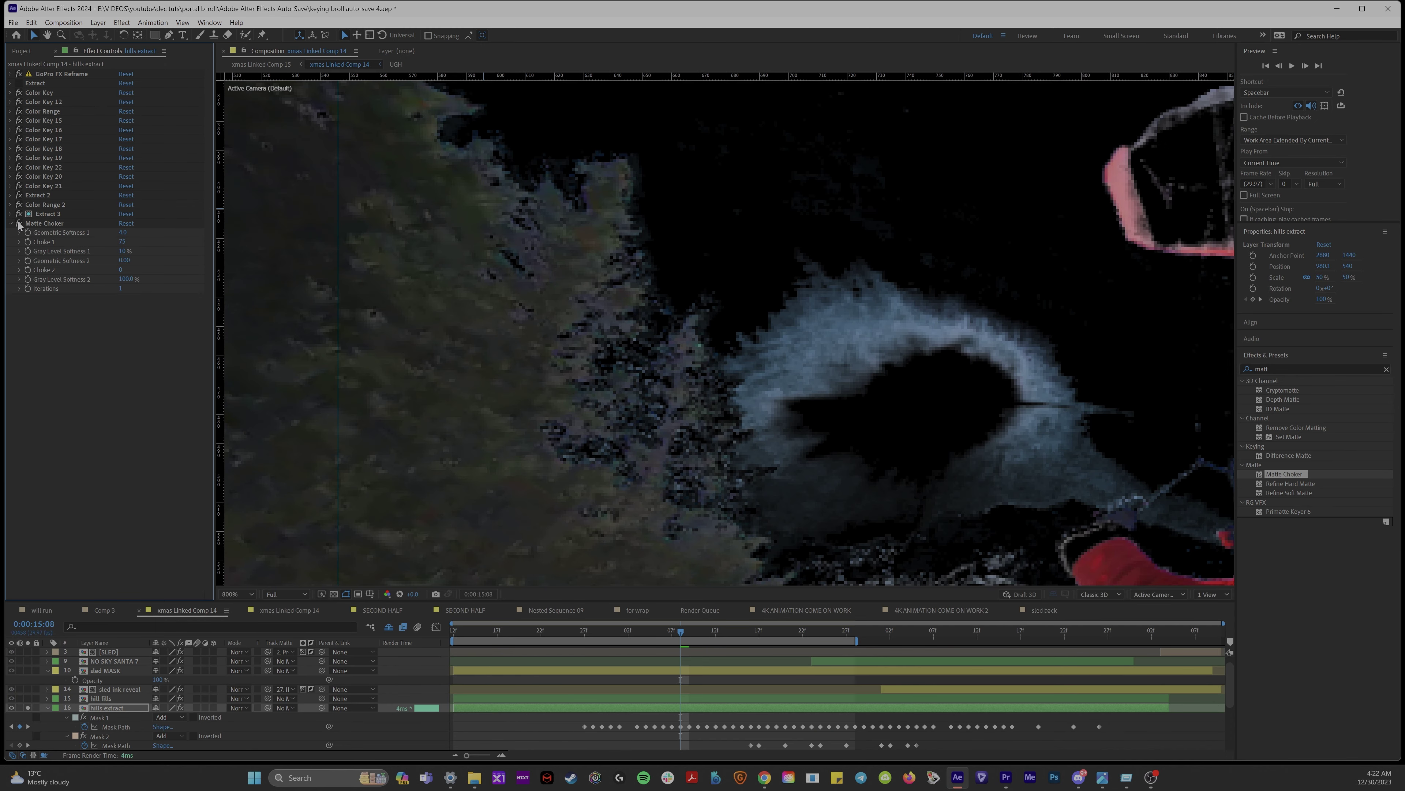
pyautogui.click(18, 224)
pyautogui.click(18, 224)
pyautogui.click(11, 223)
pyautogui.click(18, 223)
pyautogui.click(11, 223)
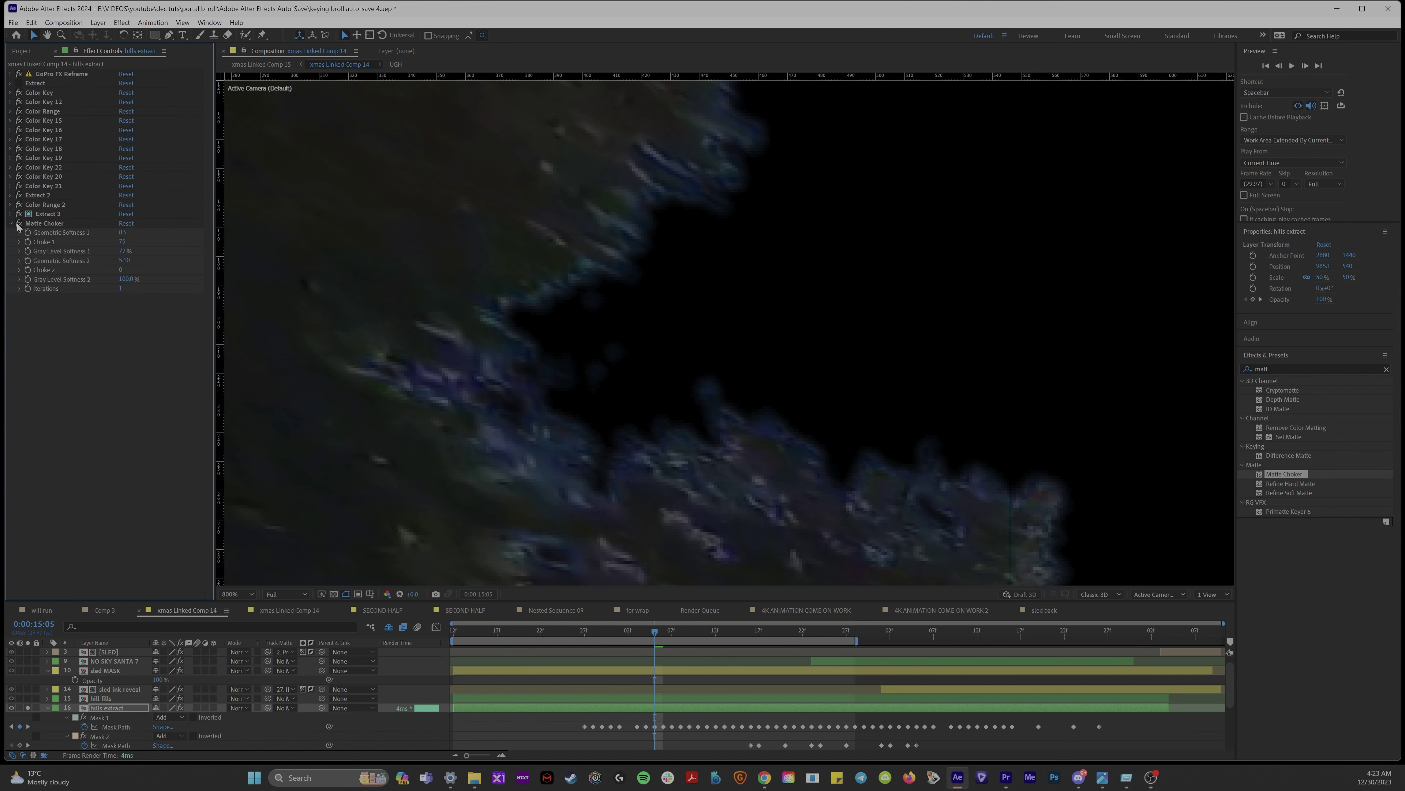
pyautogui.click(19, 223)
pyautogui.click(19, 224)
pyautogui.click(18, 224)
pyautogui.click(18, 225)
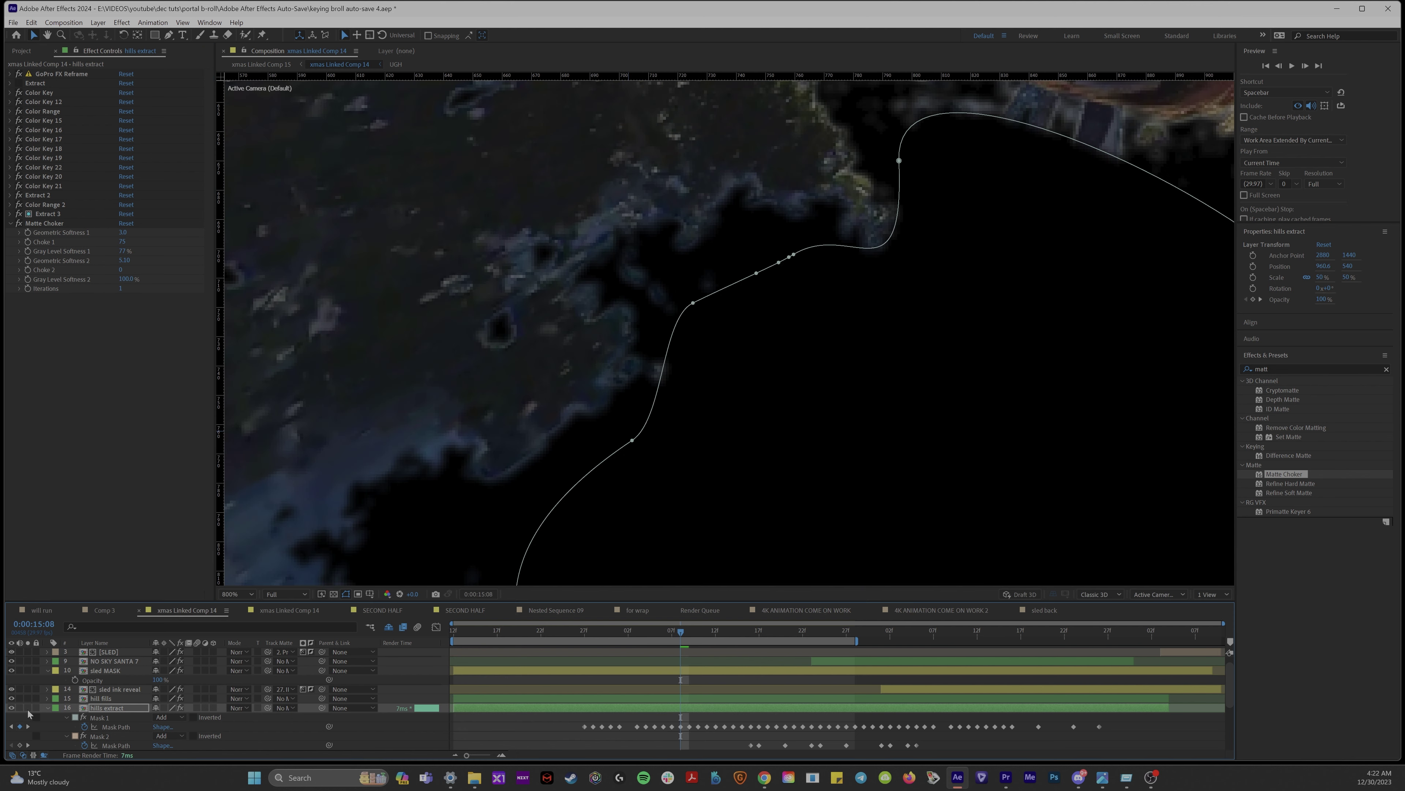
pyautogui.scroll(-5, 515, 481)
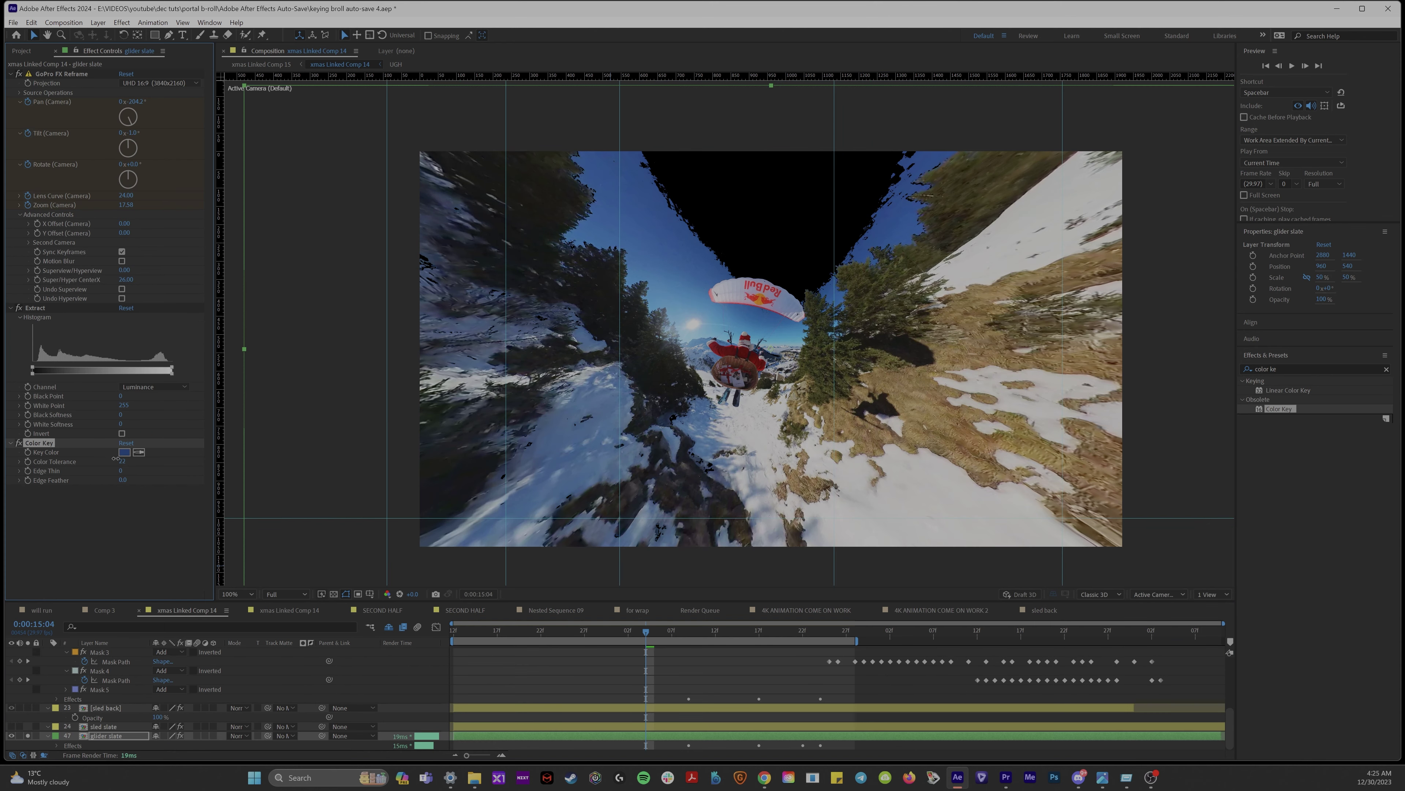
# Add further Color Key copies to glider slate, sample the remaining shades of blue sky beside the keyed area and raise their tolerances
pyautogui.hotkey('ctrl', 'd')
pyautogui.click(138, 499)
pyautogui.click(658, 194)
pyautogui.moveTo(122, 508); pyautogui.dragTo(134, 554)
pyautogui.hotkey('ctrl', 'd')
pyautogui.click(139, 546)
pyautogui.click(667, 257)
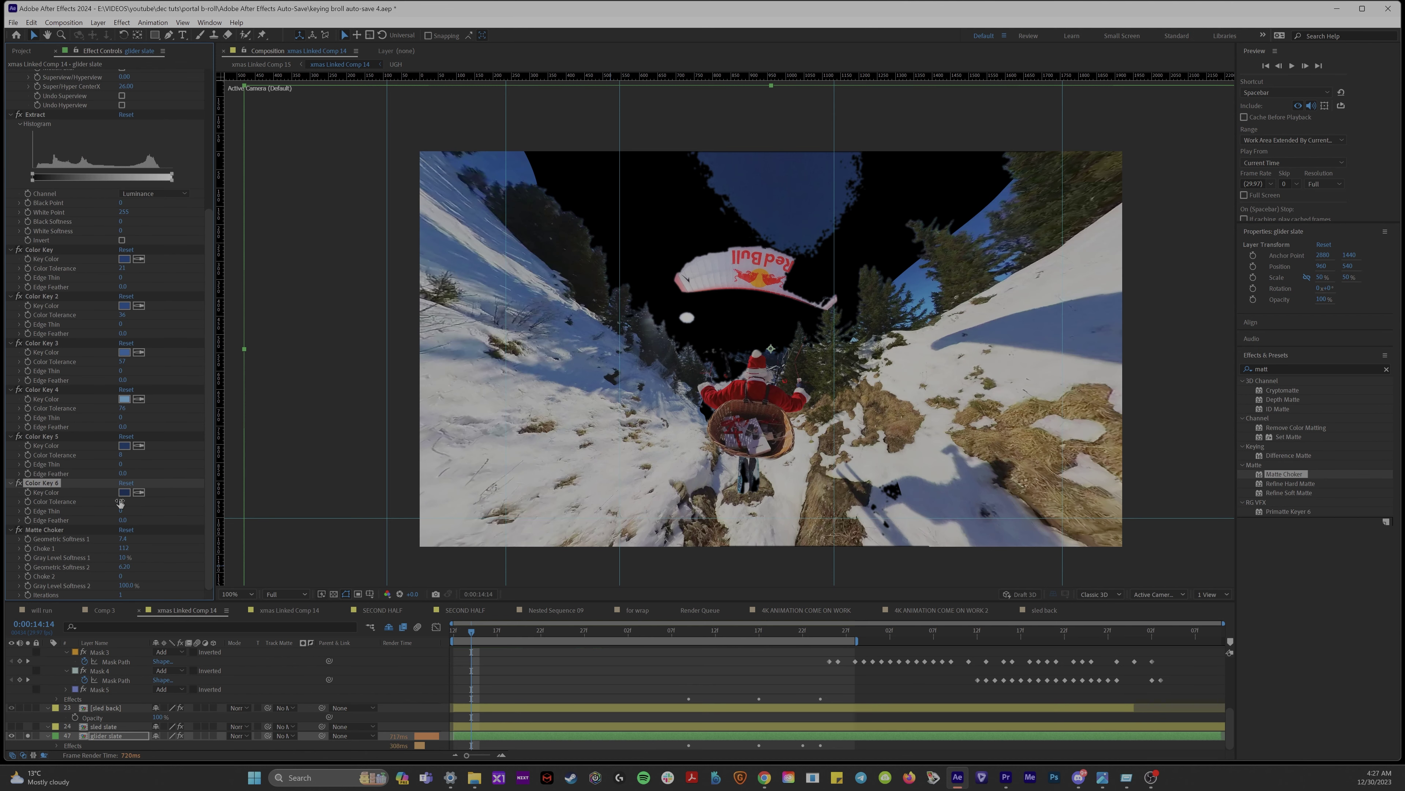
pyautogui.moveTo(120, 502); pyautogui.dragTo(132, 502)
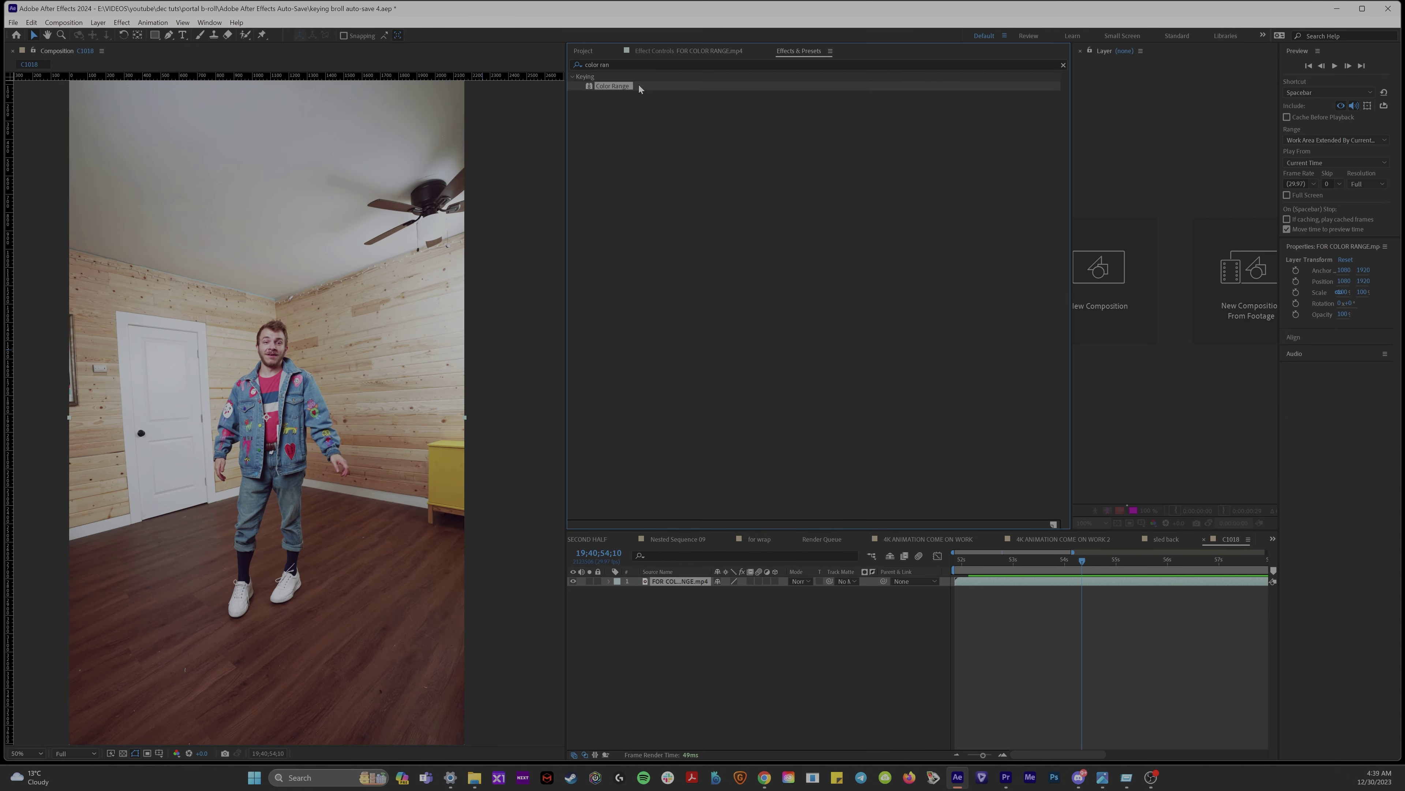
# Find the Color Range effect and apply it to the FOR COLOR RANGE.mp4 layer
pyautogui.write('color r')
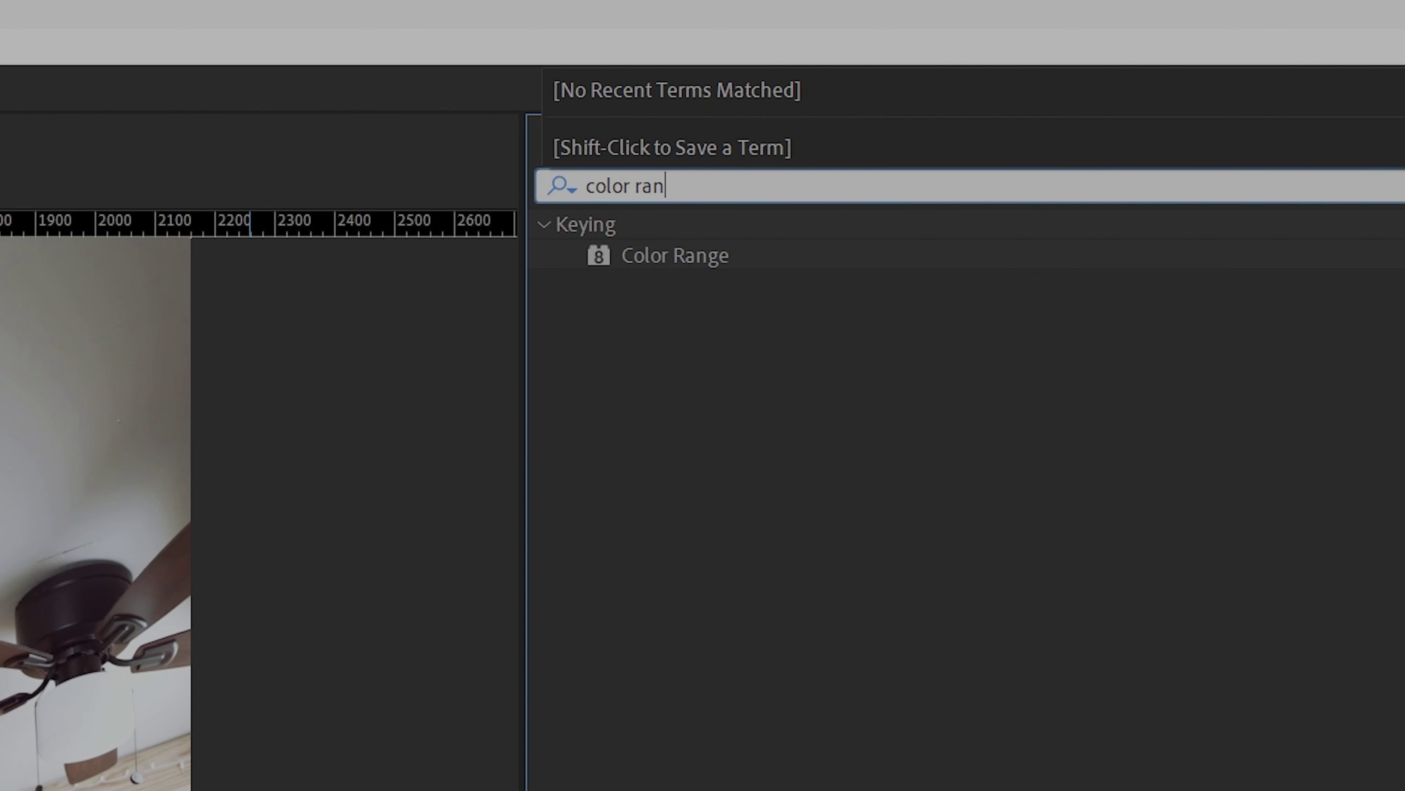
pyautogui.click(653, 258)
pyautogui.doubleClick(656, 254)
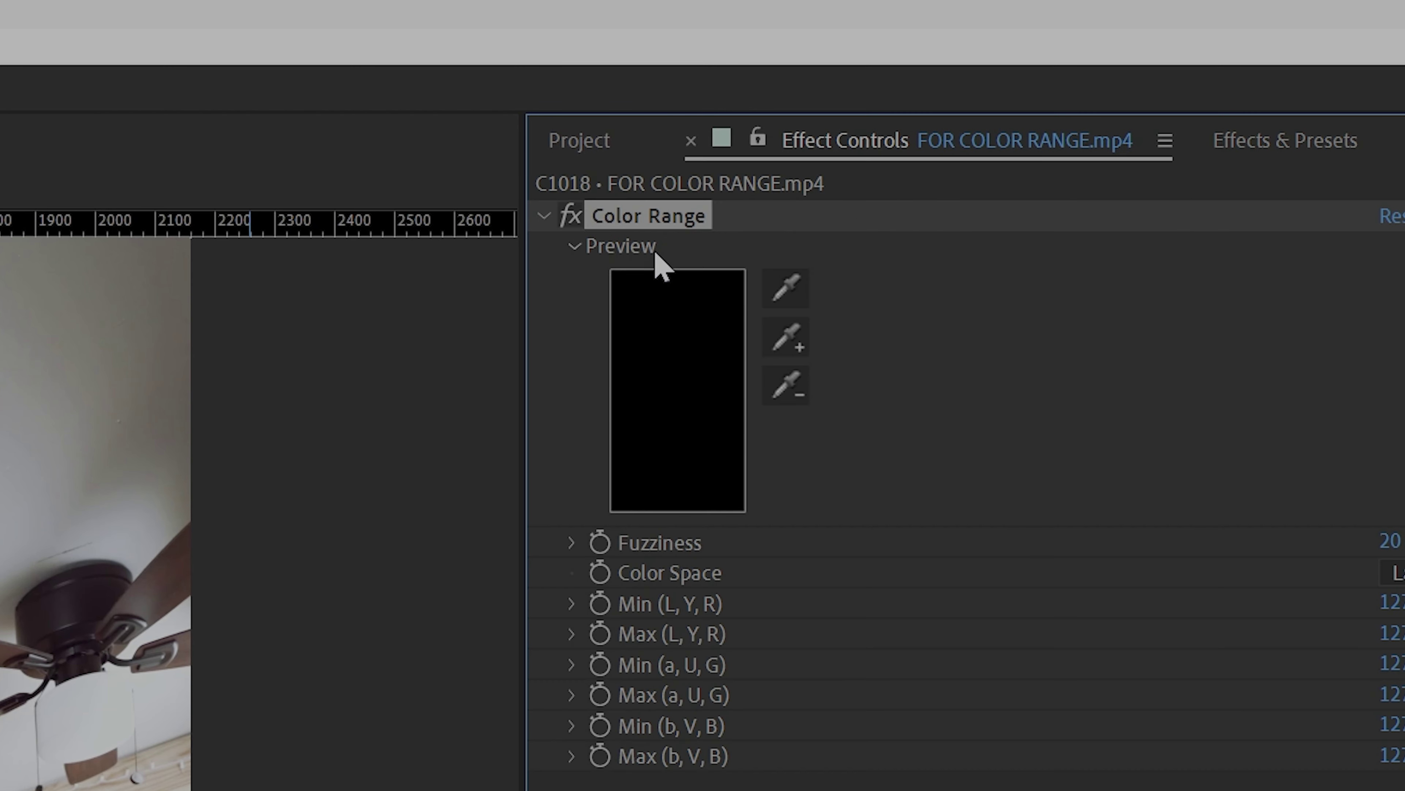
# Key out the room behind the man by adding shades of the wooden walls, yellow cabinet and lower wall planks to the Color Range selection
pyautogui.click(790, 351)
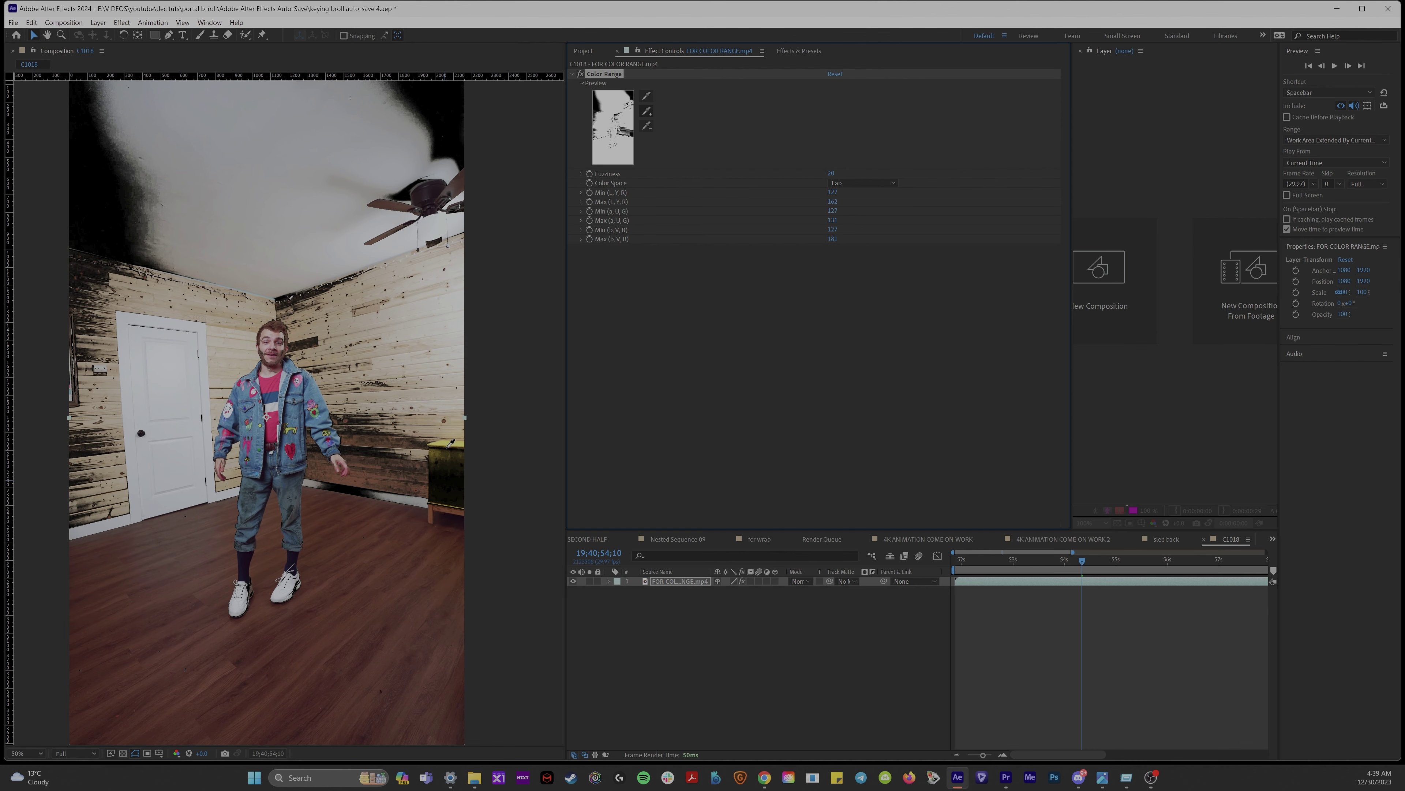
pyautogui.click(449, 447)
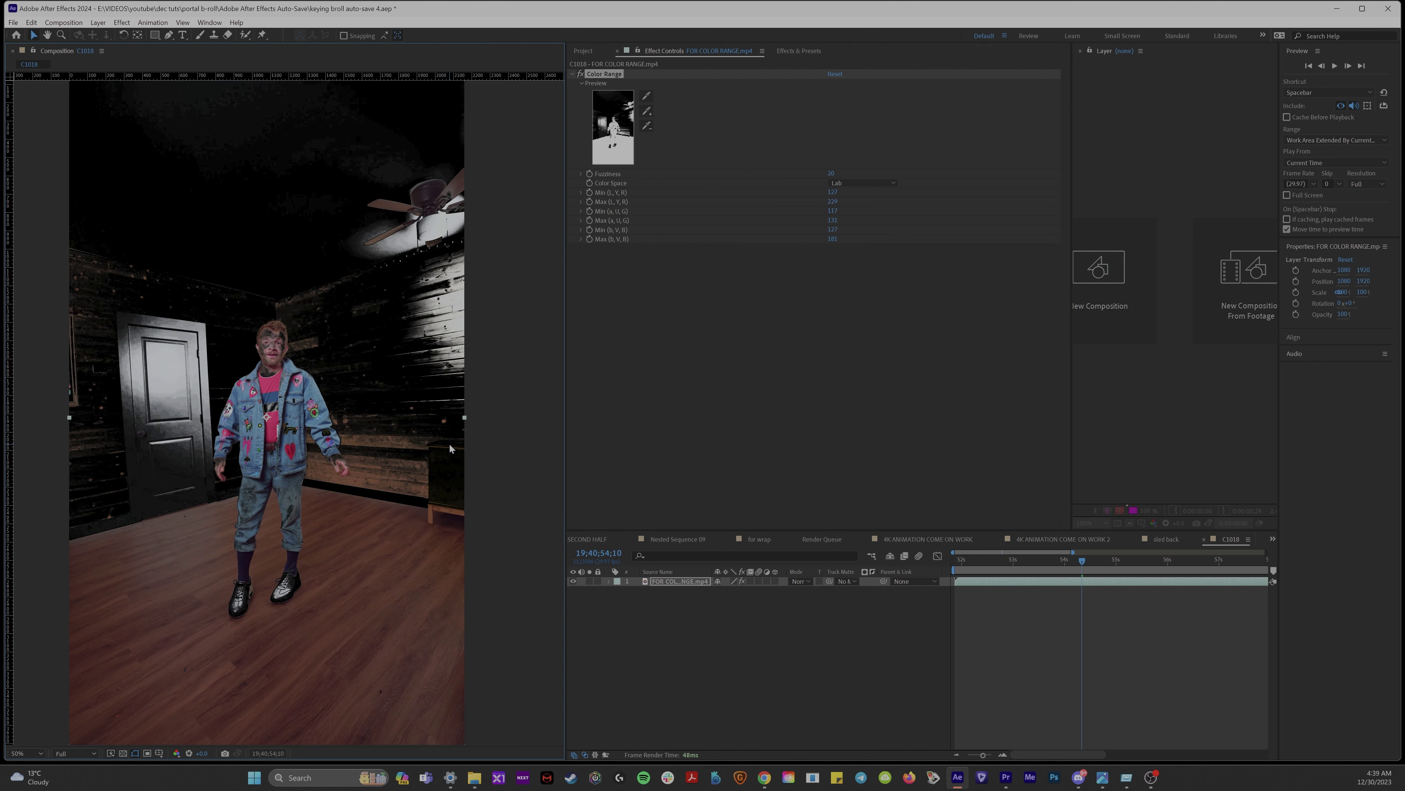
pyautogui.click(646, 112)
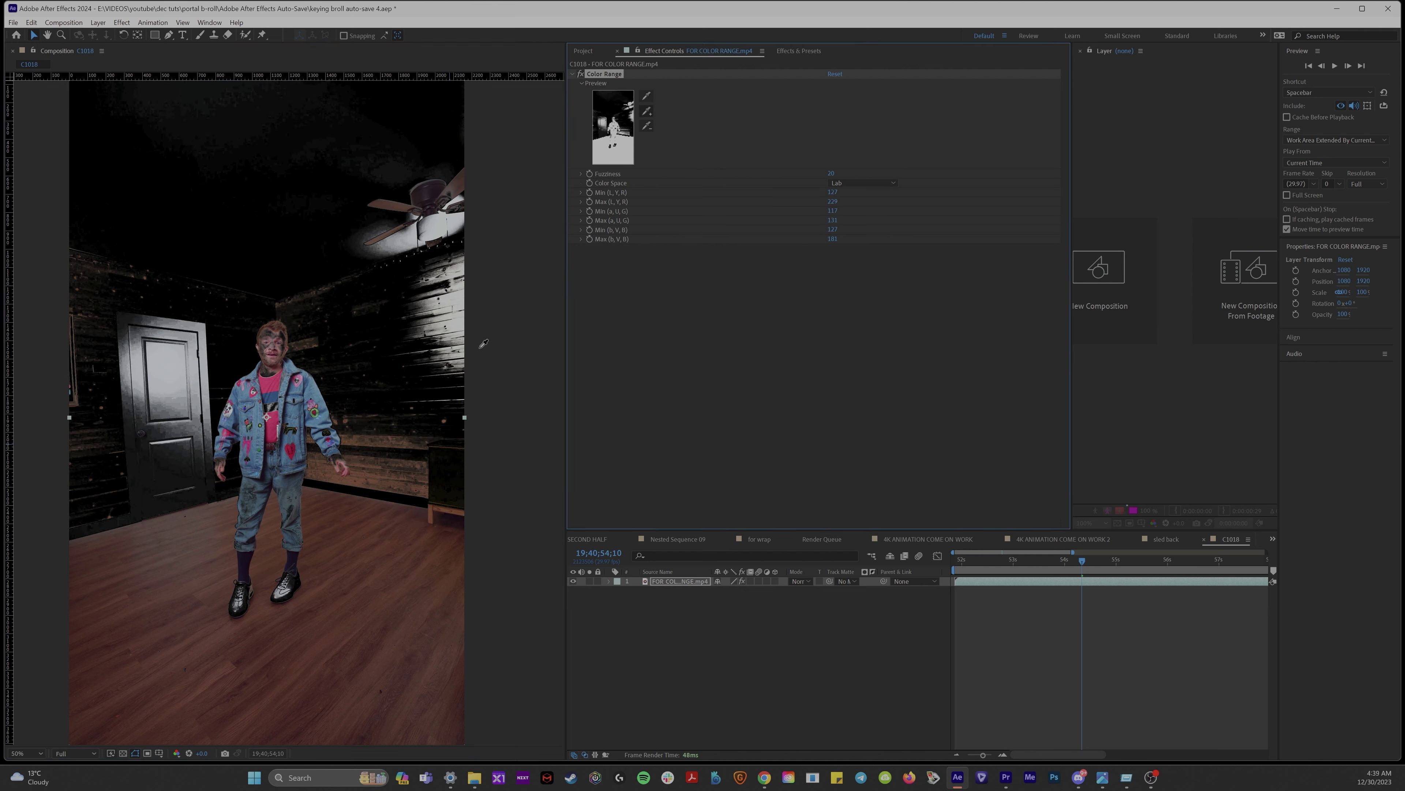
pyautogui.click(451, 335)
pyautogui.click(646, 114)
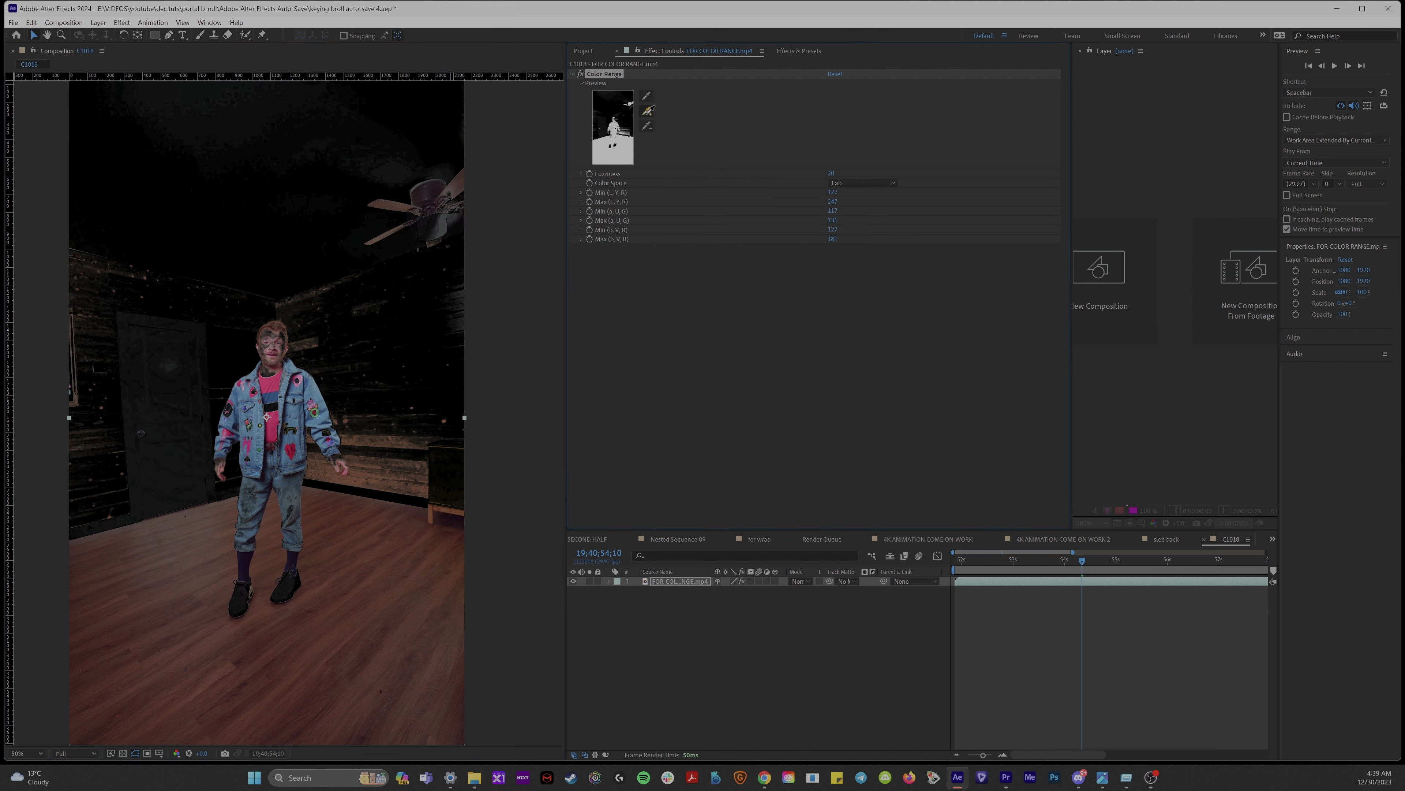
pyautogui.click(397, 444)
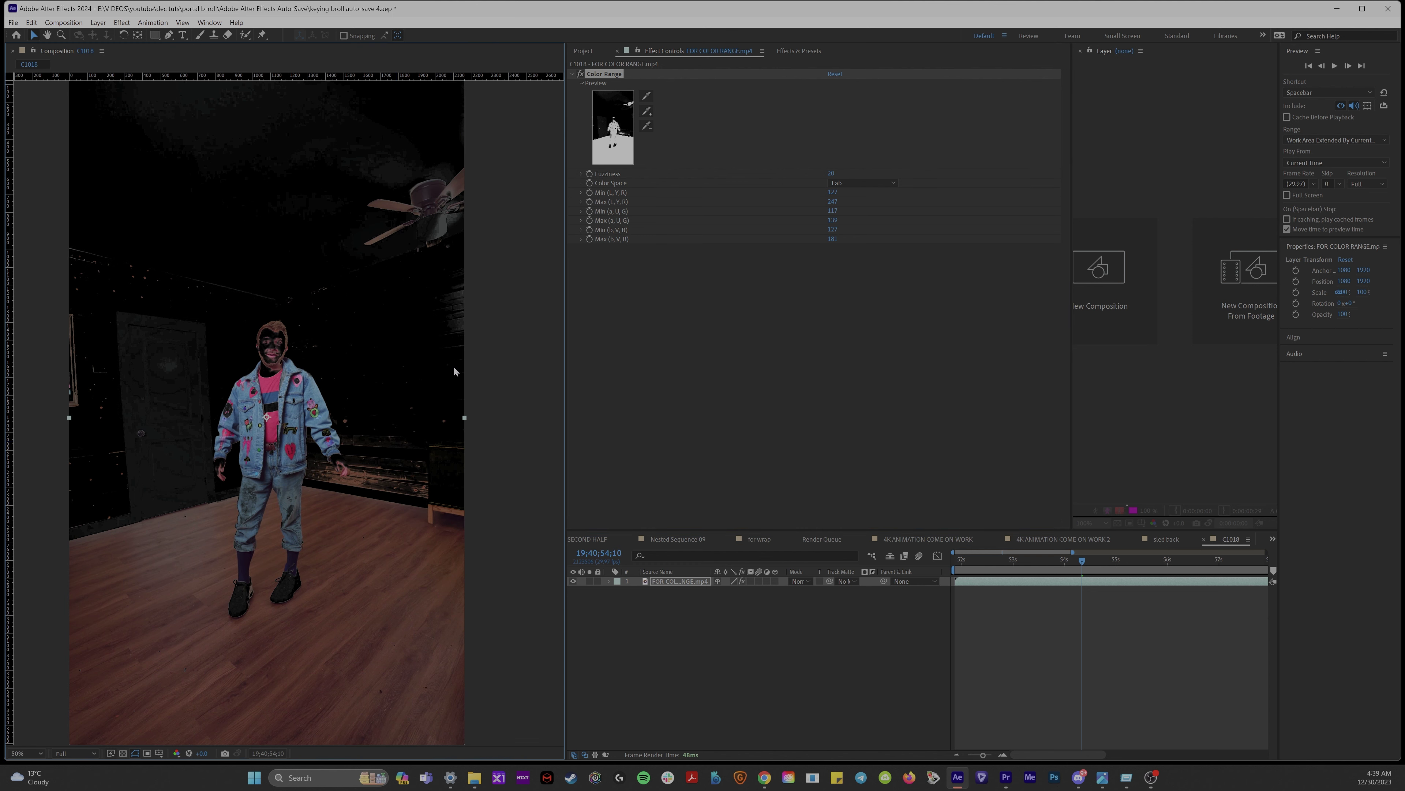
pyautogui.click(651, 125)
pyautogui.click(371, 473)
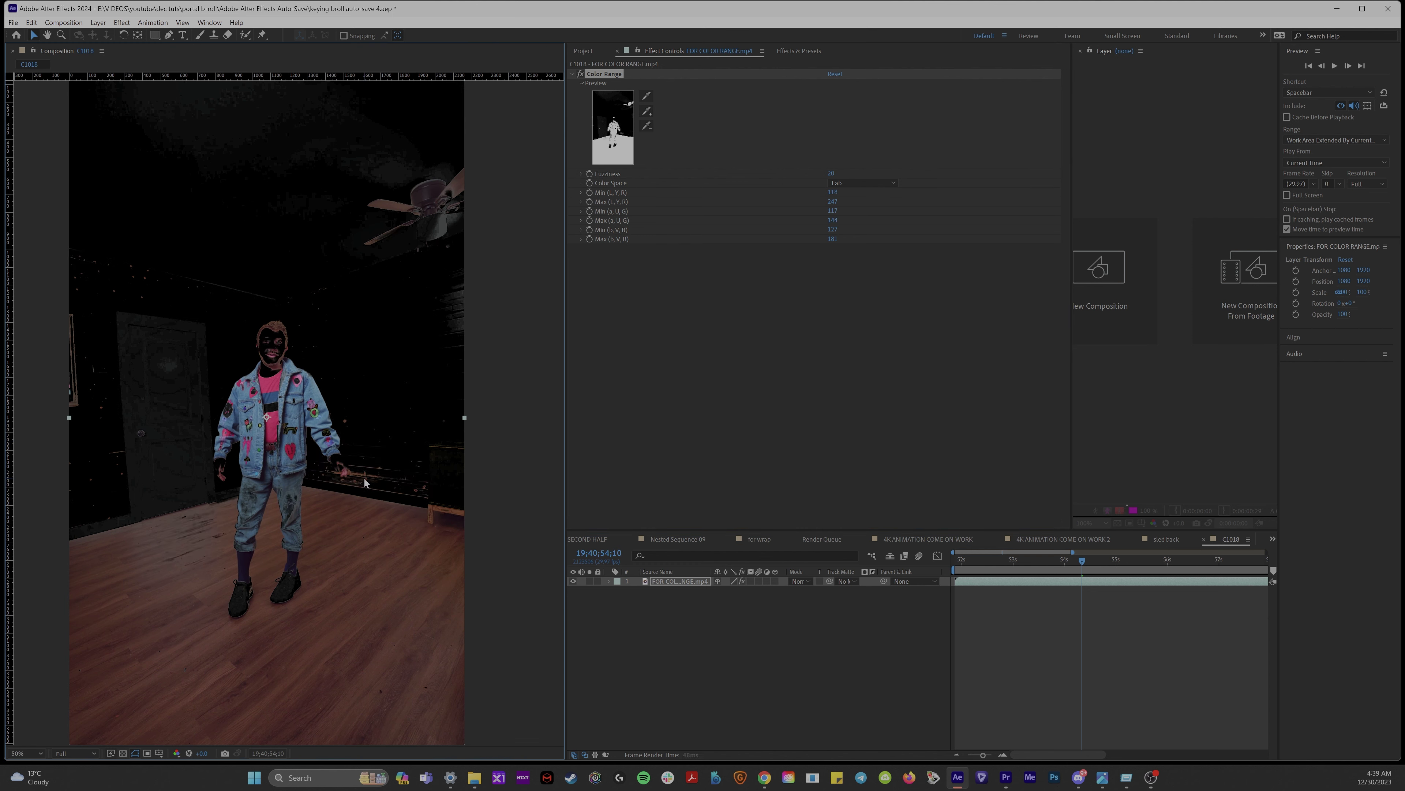
pyautogui.click(645, 125)
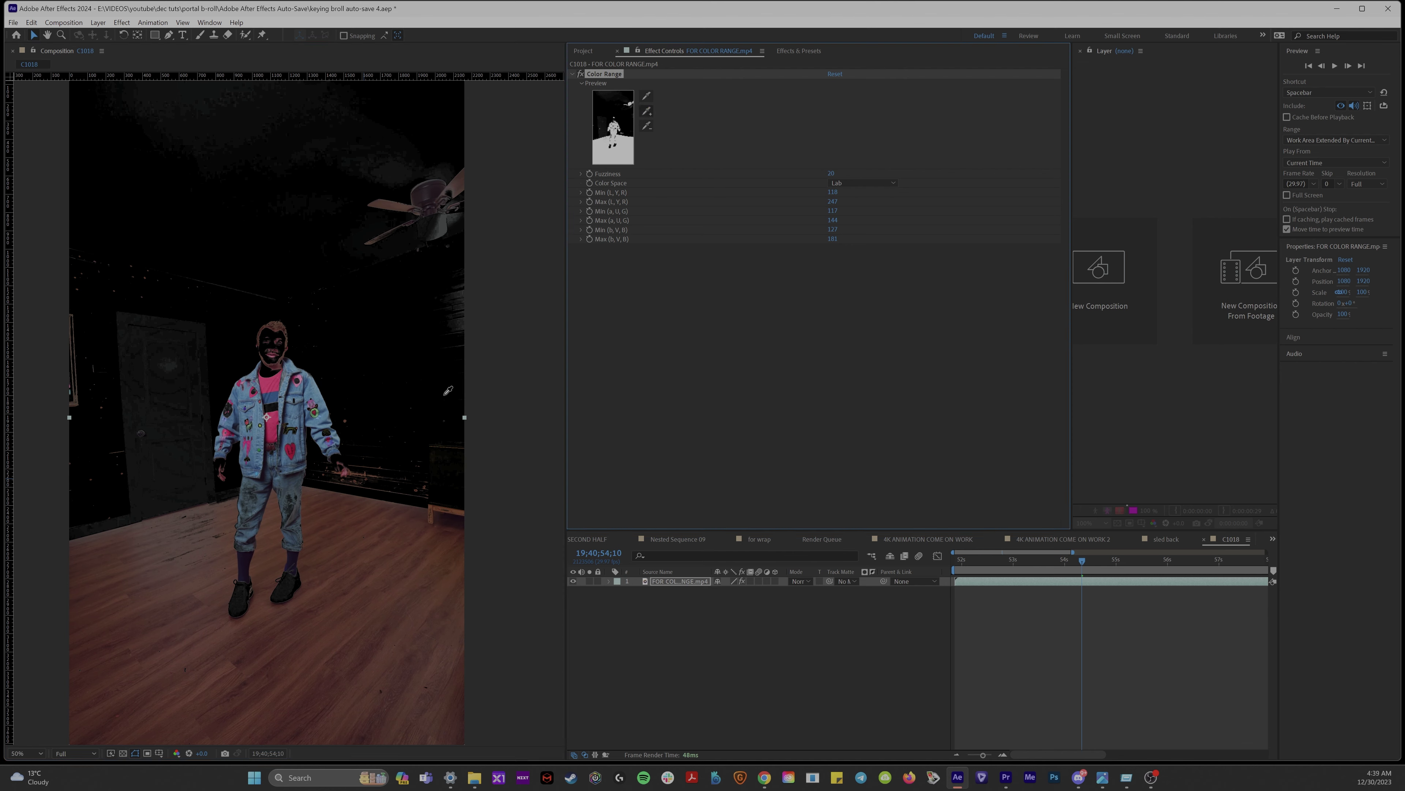